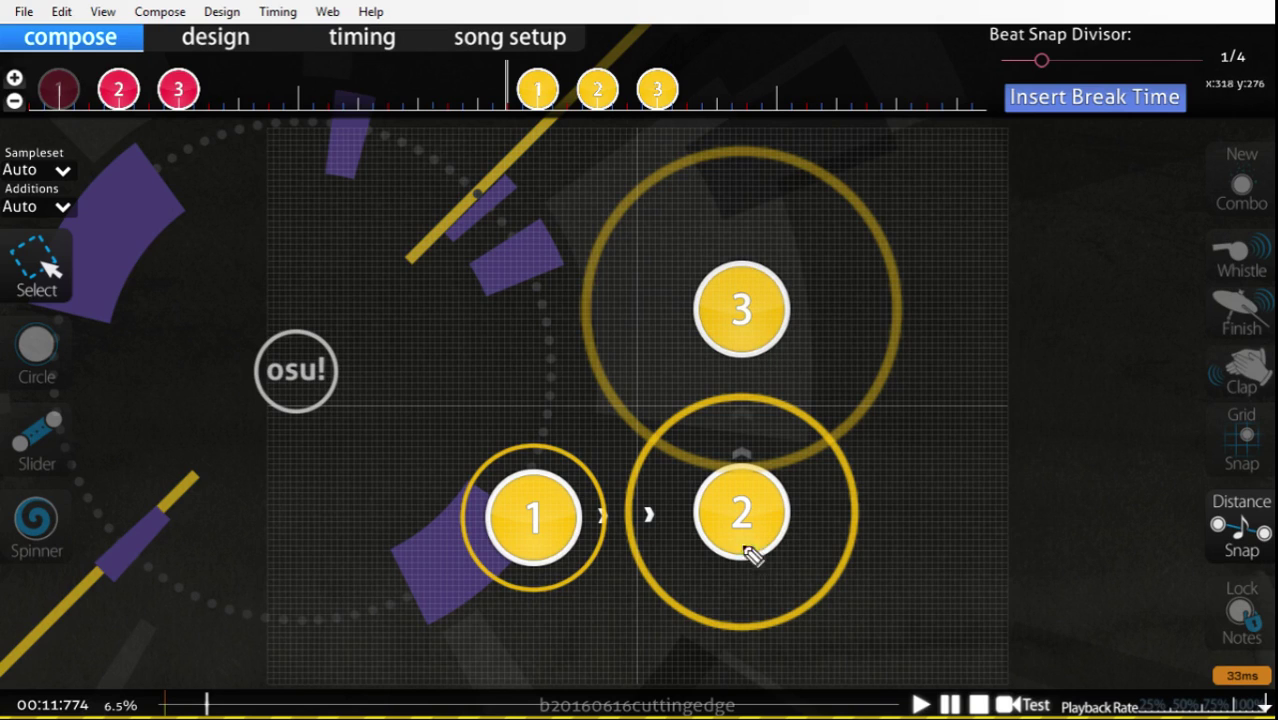
# Sketch arrow marks around circle 2 and an arrowed vertical axis to the right of the pattern.
pyautogui.moveTo(748, 585); pyautogui.dragTo(703, 594)
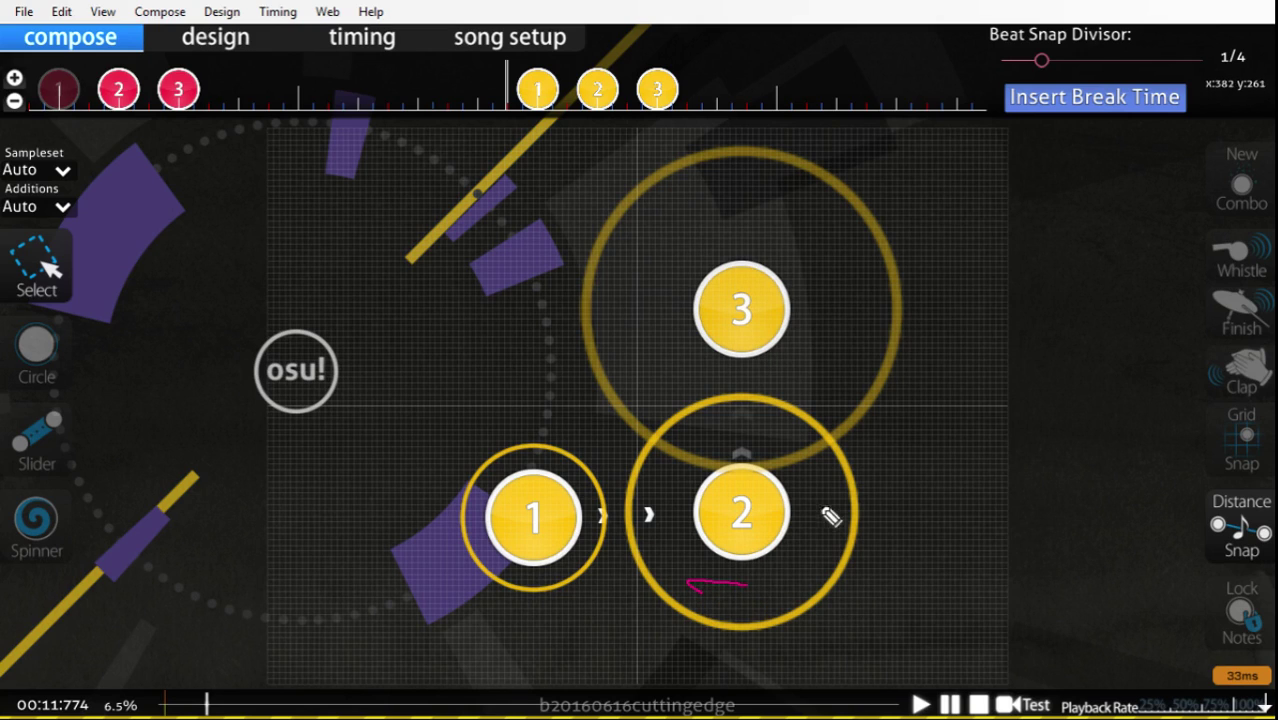
pyautogui.moveTo(802, 510); pyautogui.dragTo(806, 455)
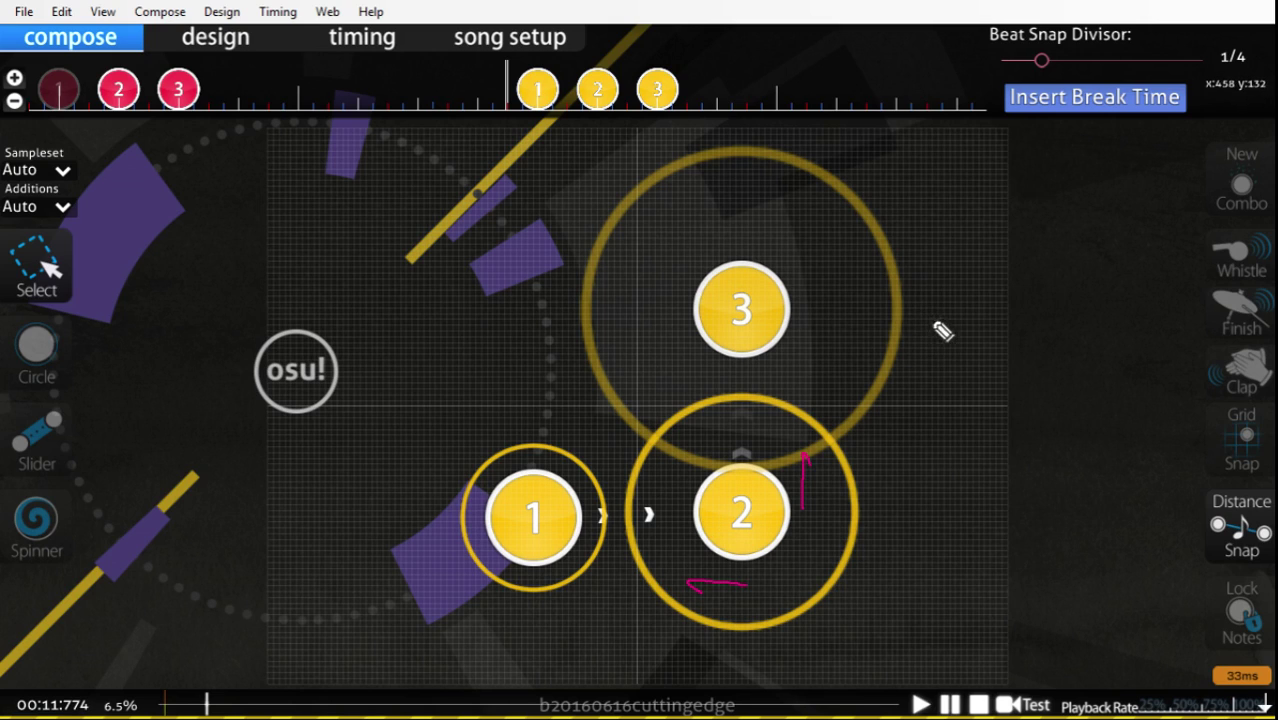
pyautogui.moveTo(938, 291)
pyautogui.mouseDown()
pyautogui.moveTo(936, 494)
pyautogui.moveTo(1107, 513)
pyautogui.moveTo(1096, 513)
pyautogui.mouseUp()
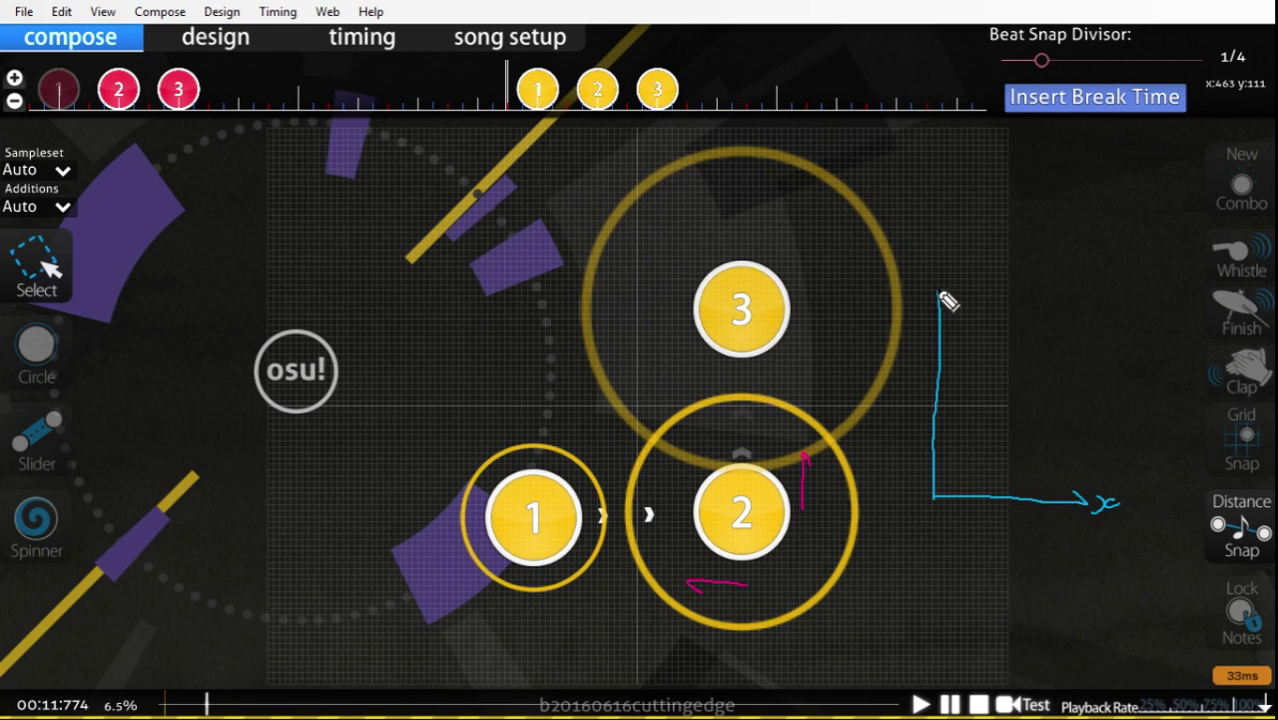
pyautogui.moveTo(932, 302)
pyautogui.mouseDown()
pyautogui.moveTo(943, 301)
pyautogui.moveTo(922, 288)
pyautogui.mouseUp()
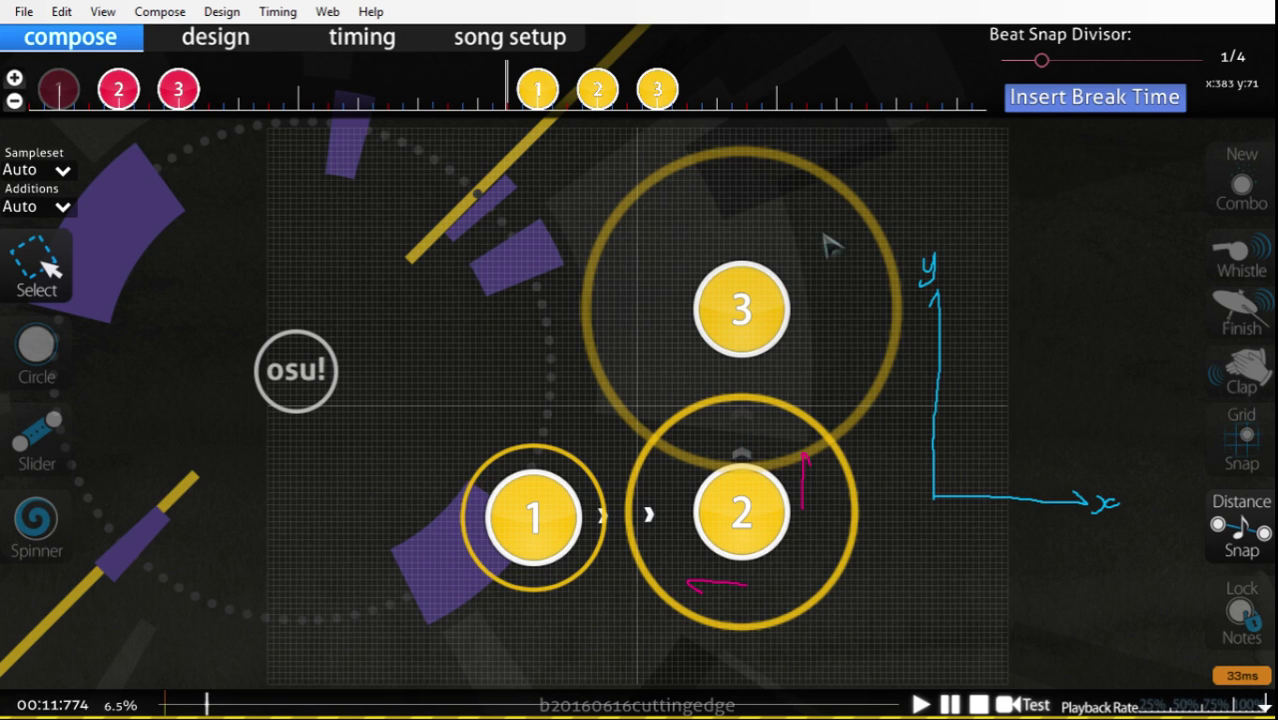
# Rotate all three circles by -135° around Playfield Centre, mirror them horizontally, then deselect.
pyautogui.moveTo(834, 233); pyautogui.dragTo(436, 642)
pyautogui.hotkey('ctrl', 'shift', 'r')
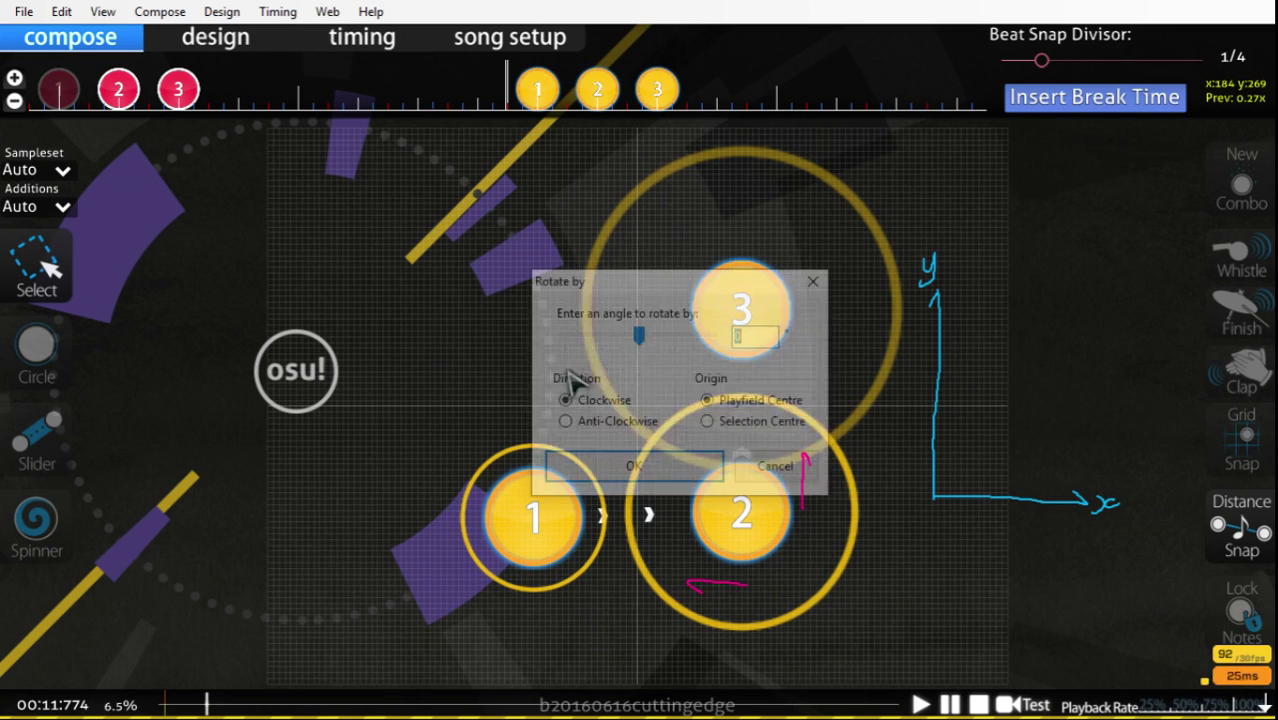
pyautogui.click(588, 340)
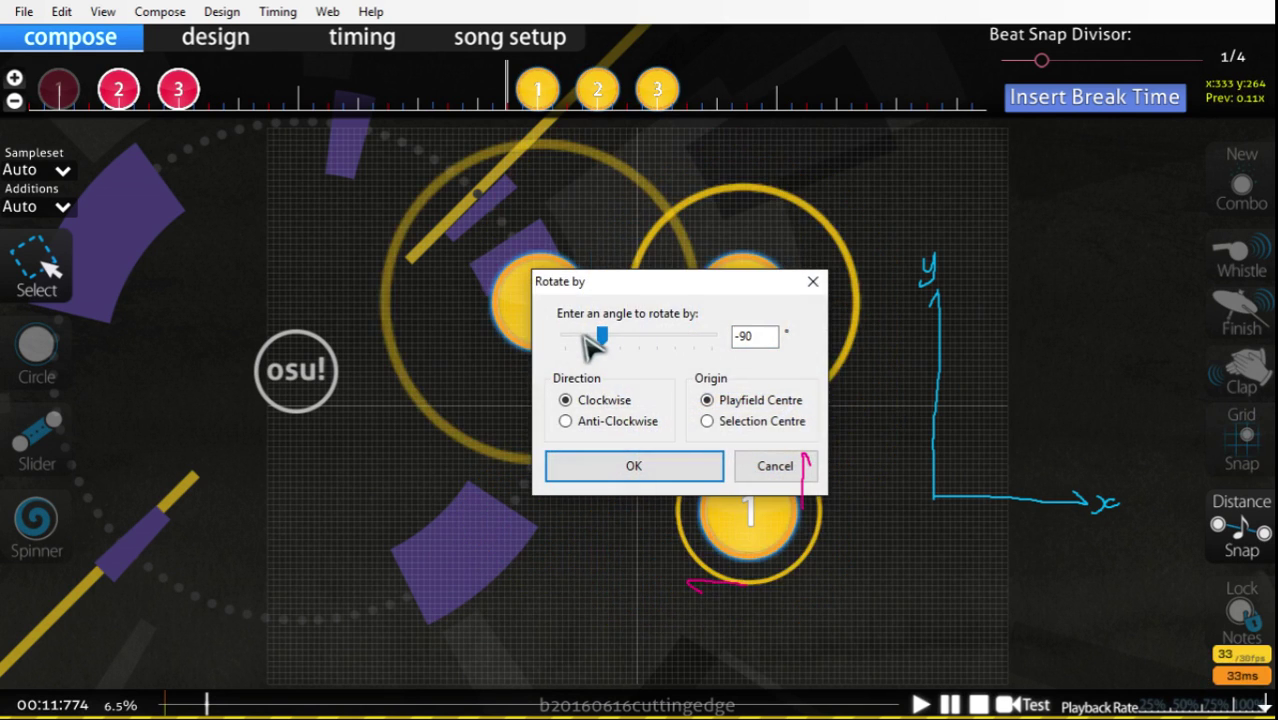
pyautogui.click(633, 472)
pyautogui.hotkey('ctrl', 'h')
pyautogui.click(850, 283)
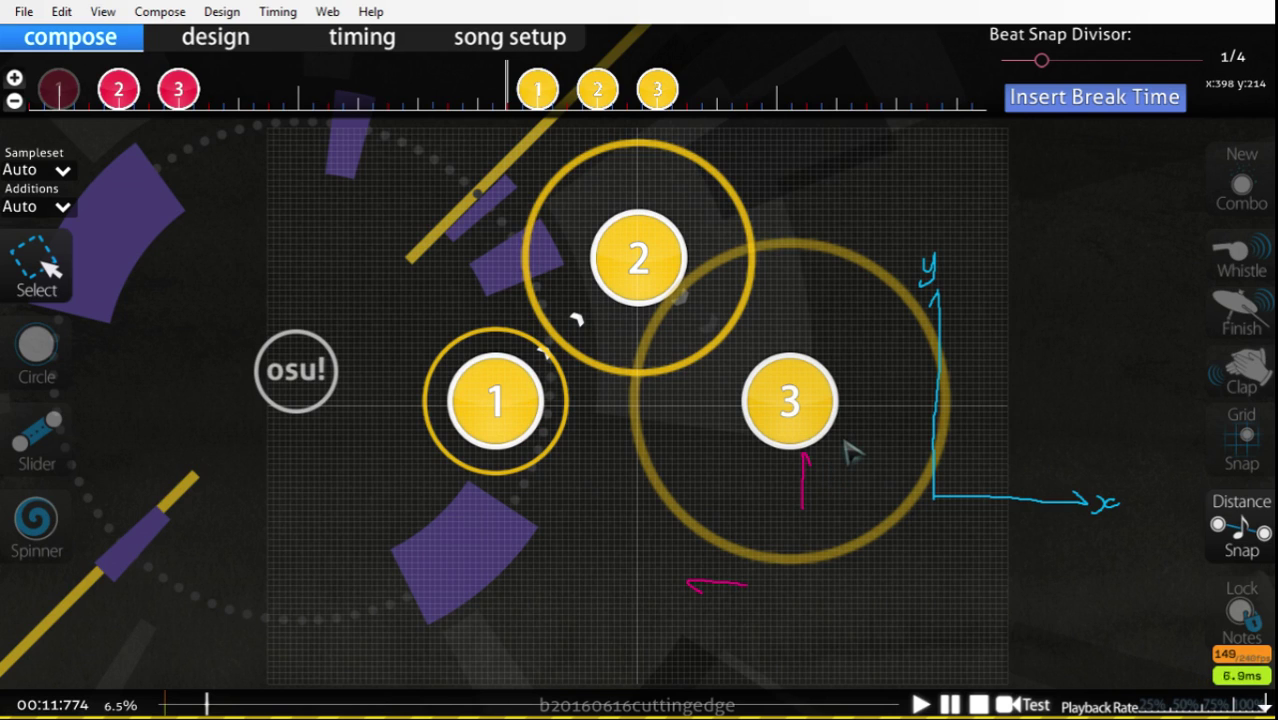
# Compare the 00:04:274 and 00:11:774 patterns, restore the rotated mirrored layout, and move to 00:11:868.
pyautogui.scroll(10, 848, 452)
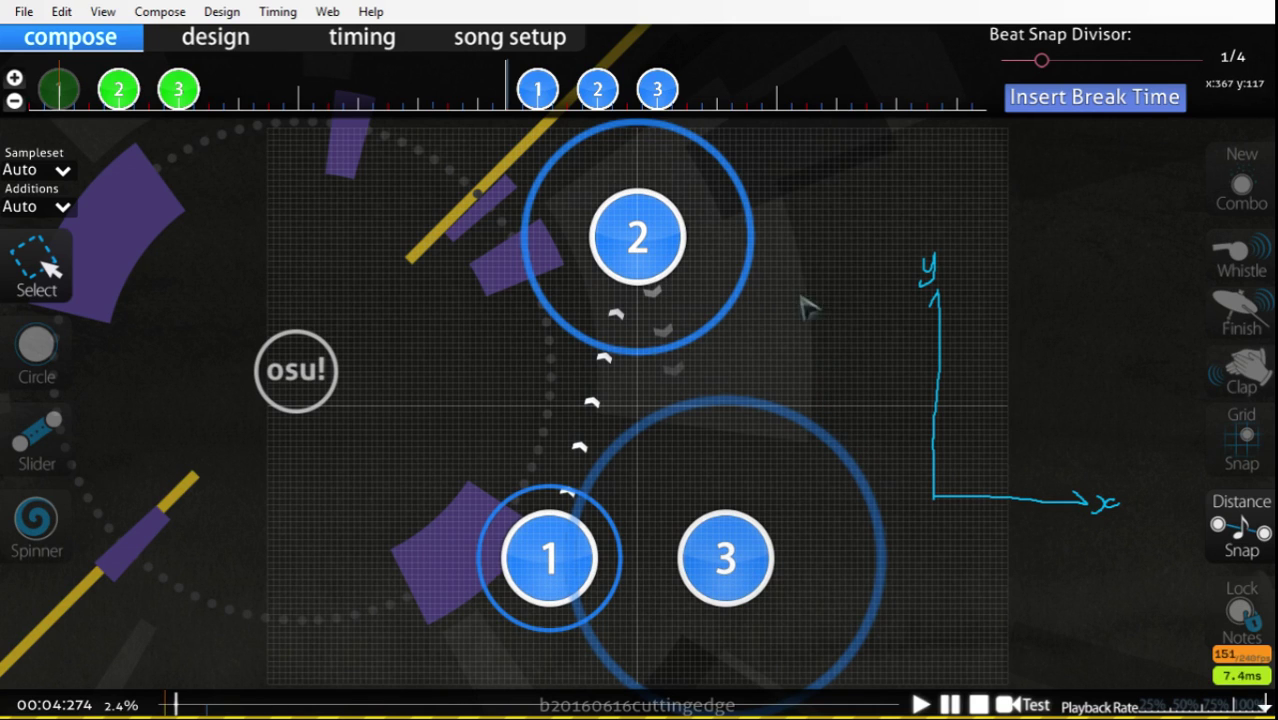
pyautogui.scroll(-5, 808, 308)
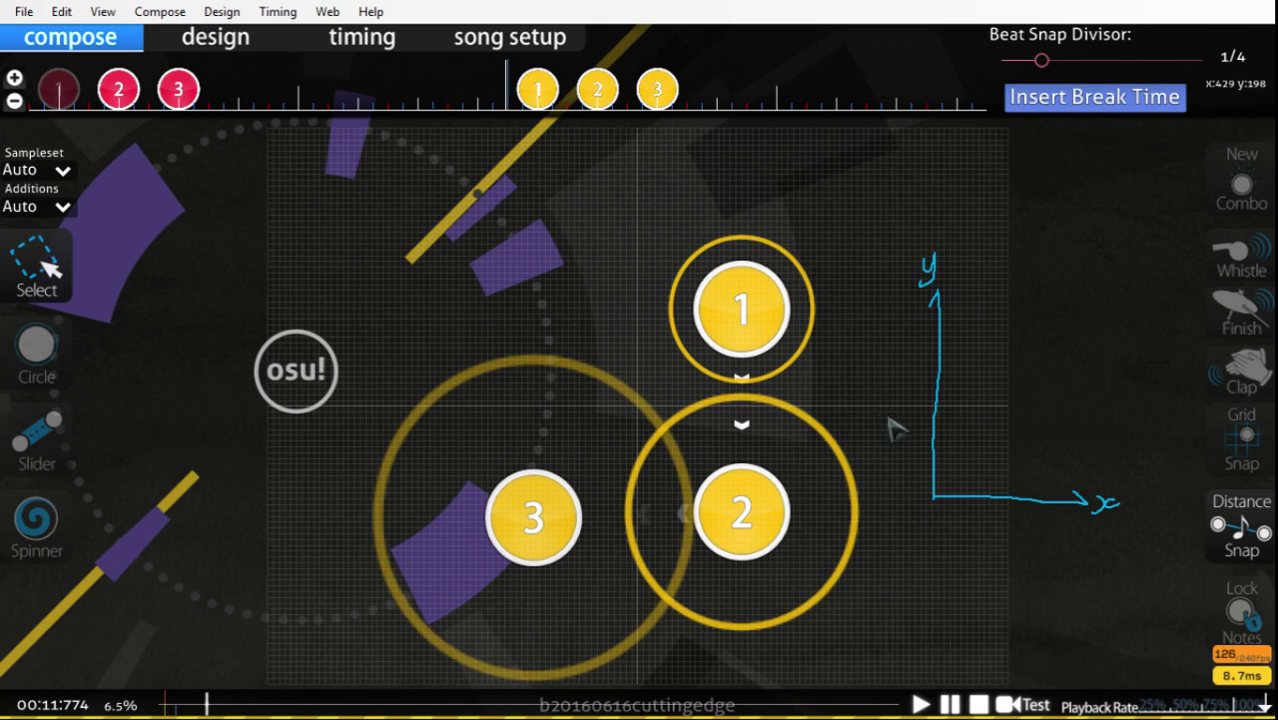
pyautogui.scroll(10, 903, 360)
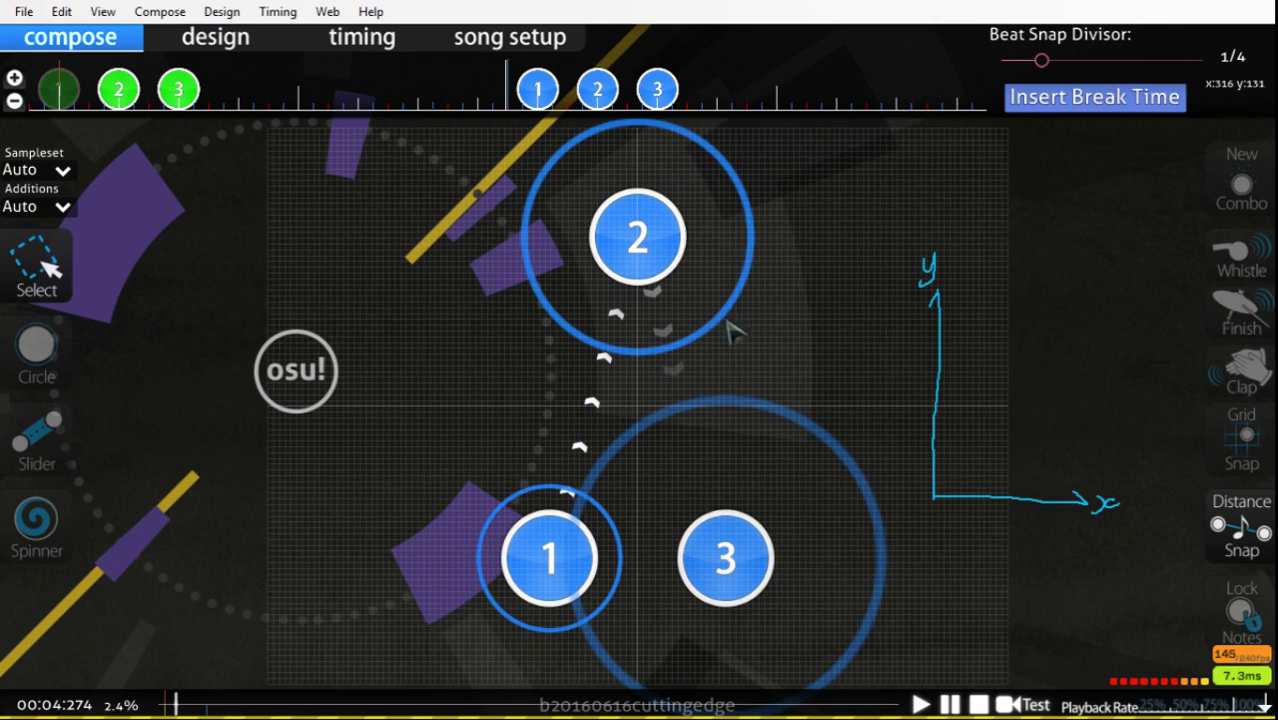
pyautogui.scroll(-10, 747, 341)
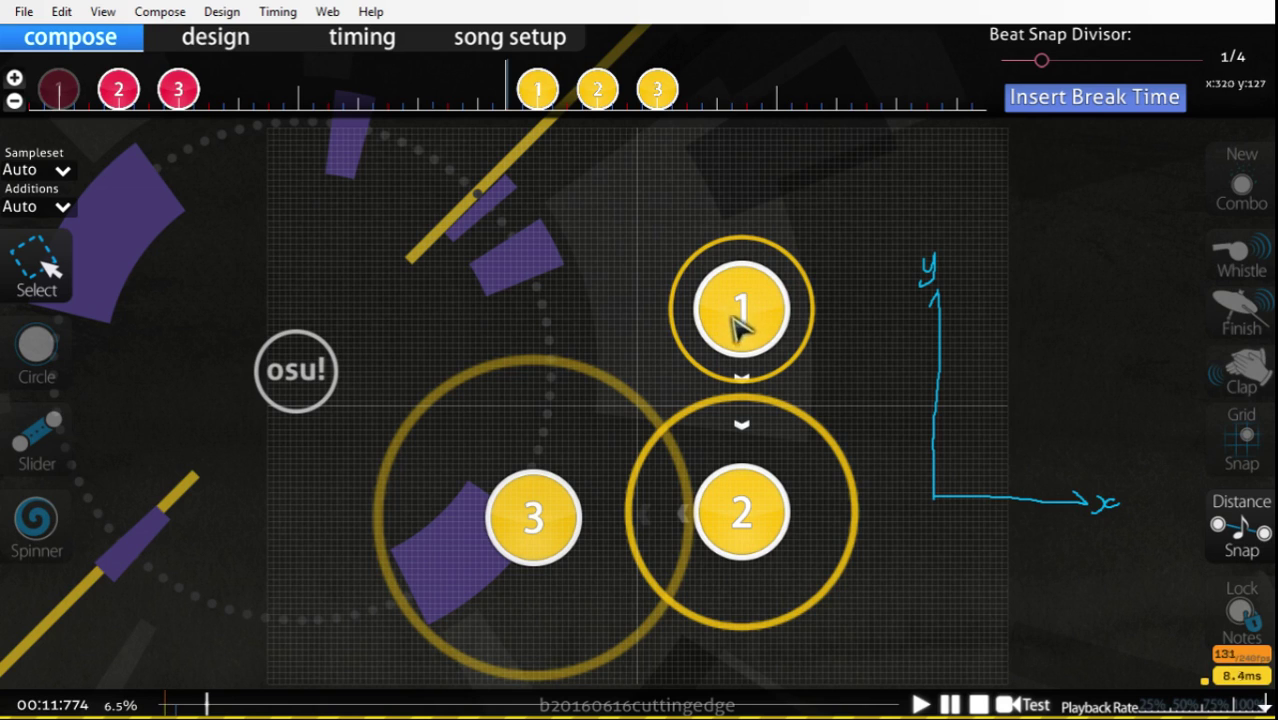
pyautogui.hotkey('ctrl', 'z')
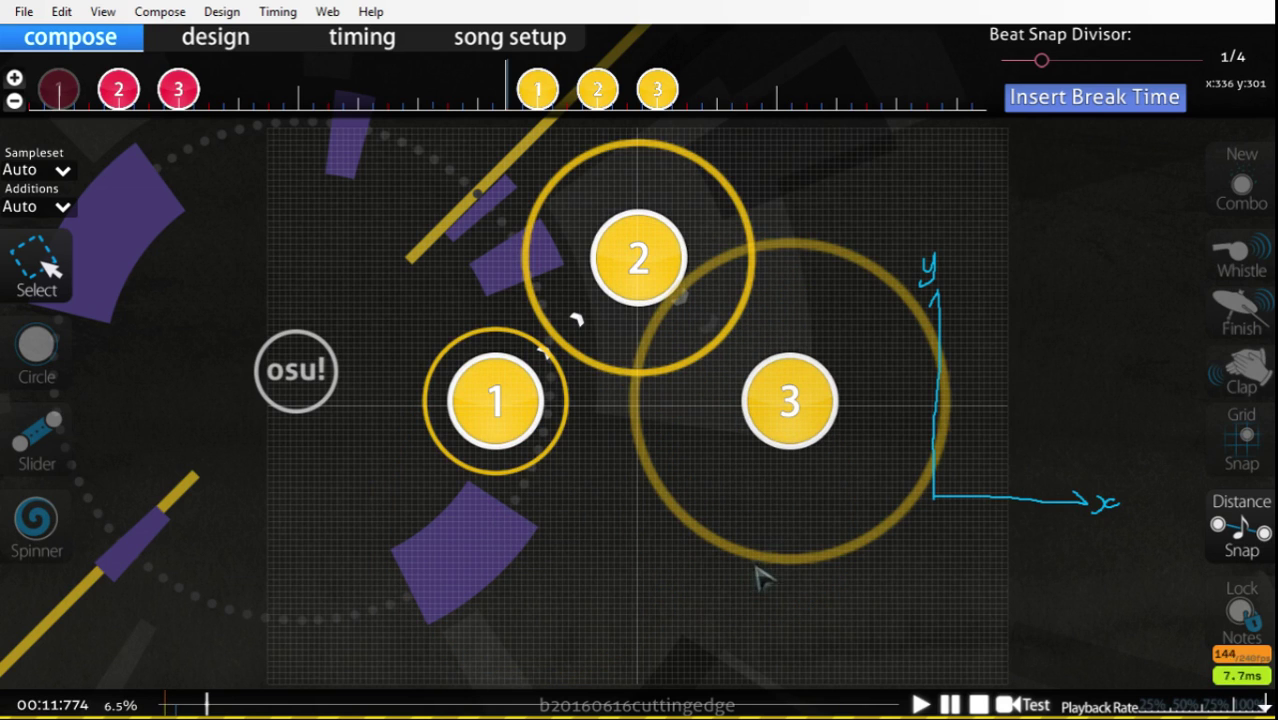
pyautogui.scroll(-1, 760, 578)
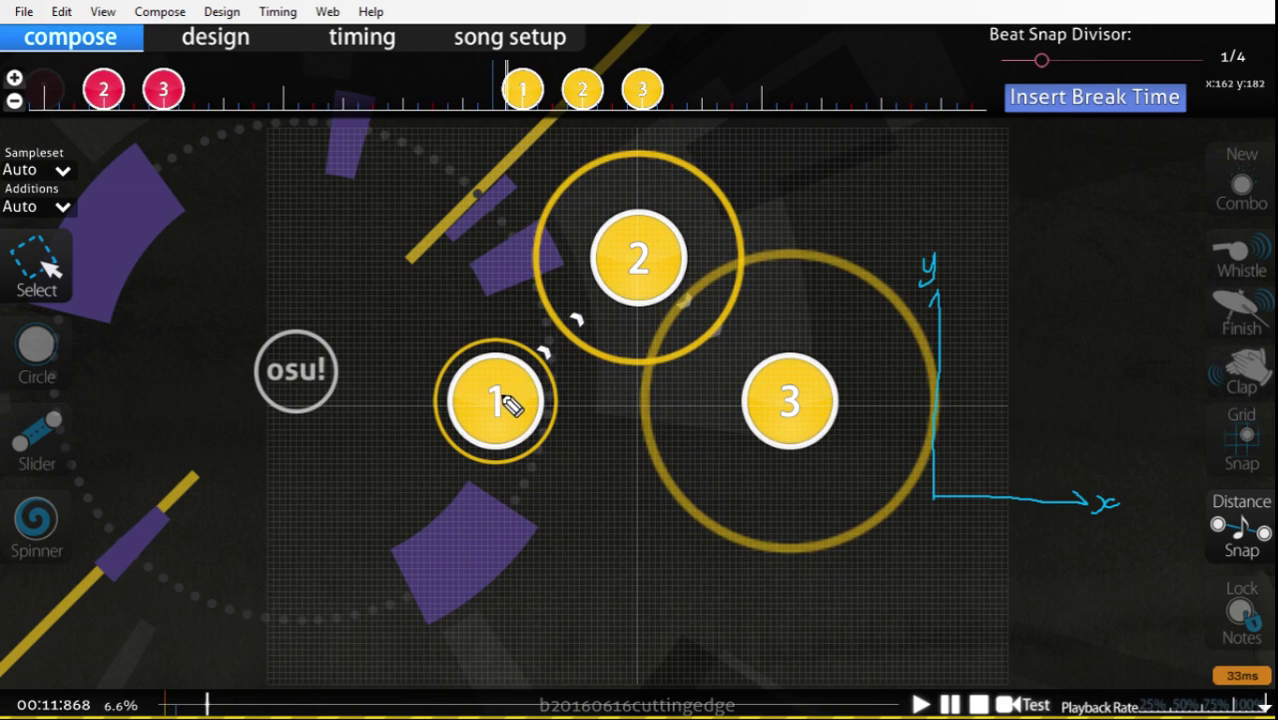
# Draw lines from circle 1 to circle 2 and along the base, ticking the equal side and marking the apex angle.
pyautogui.moveTo(497, 402)
pyautogui.mouseDown()
pyautogui.moveTo(637, 262)
pyautogui.moveTo(790, 399)
pyautogui.mouseUp()
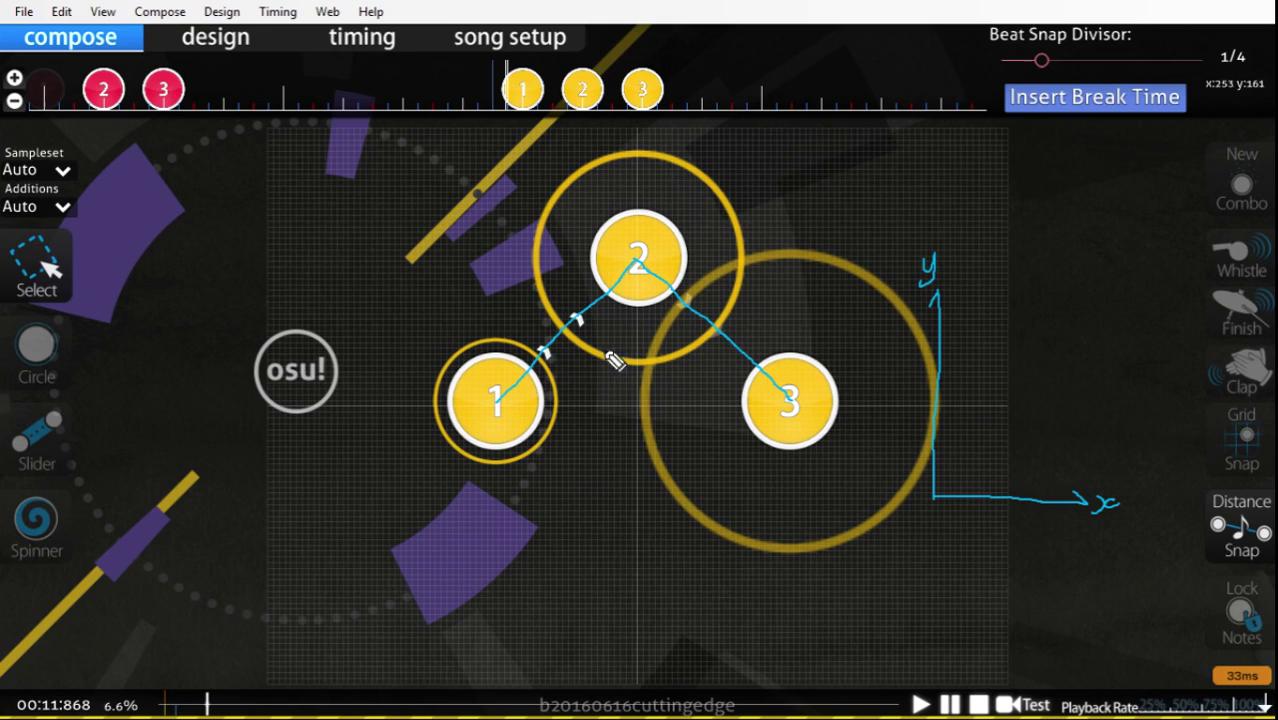
pyautogui.moveTo(737, 327); pyautogui.dragTo(720, 351)
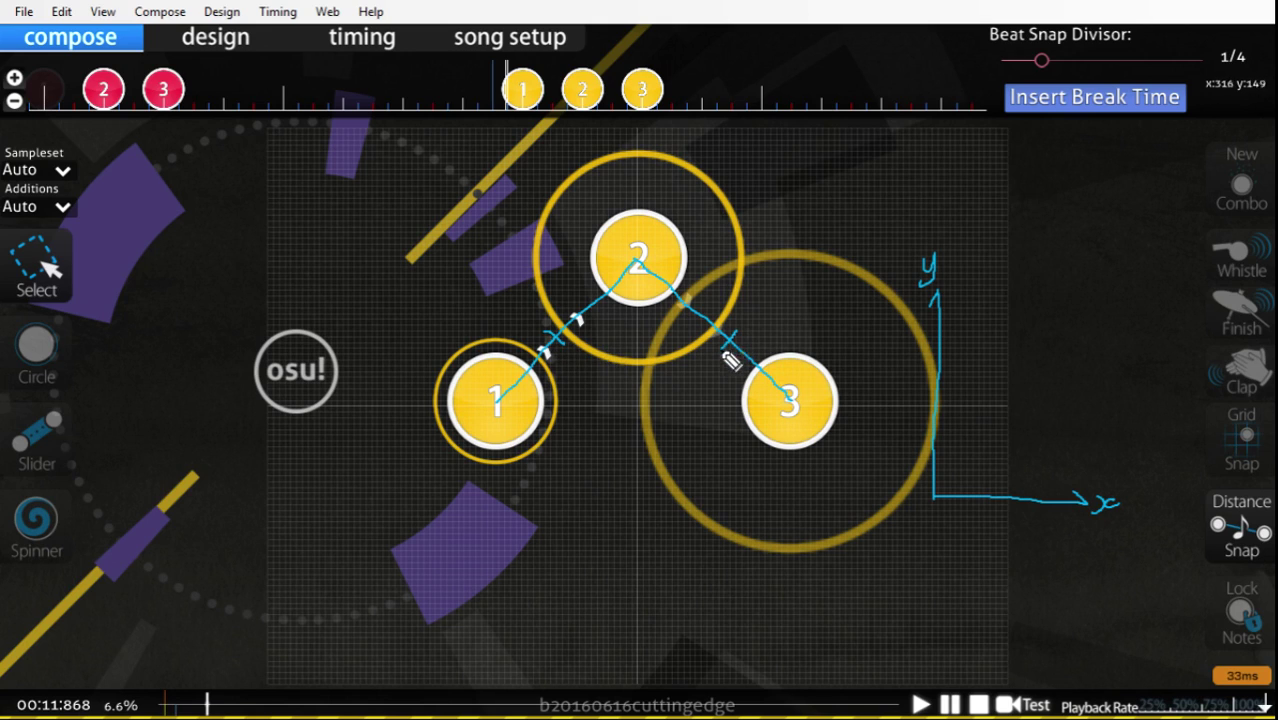
pyautogui.moveTo(638, 317); pyautogui.dragTo(670, 299)
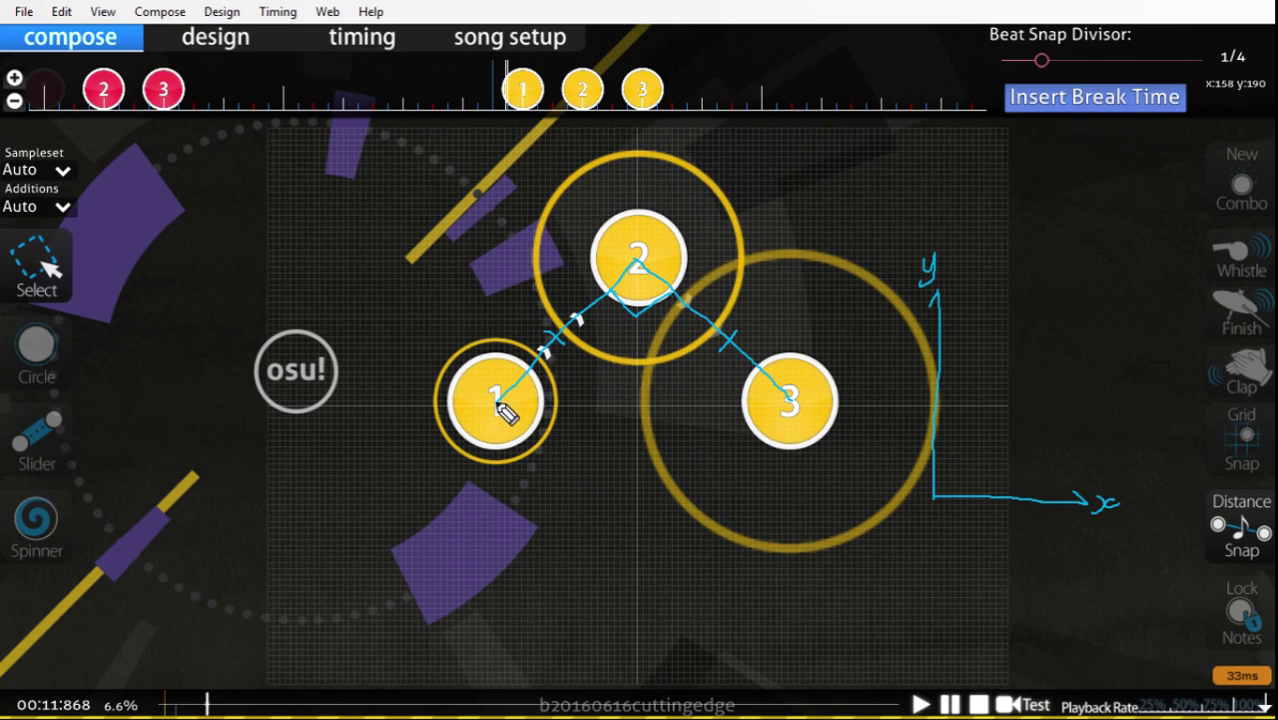
pyautogui.moveTo(499, 402); pyautogui.dragTo(775, 404)
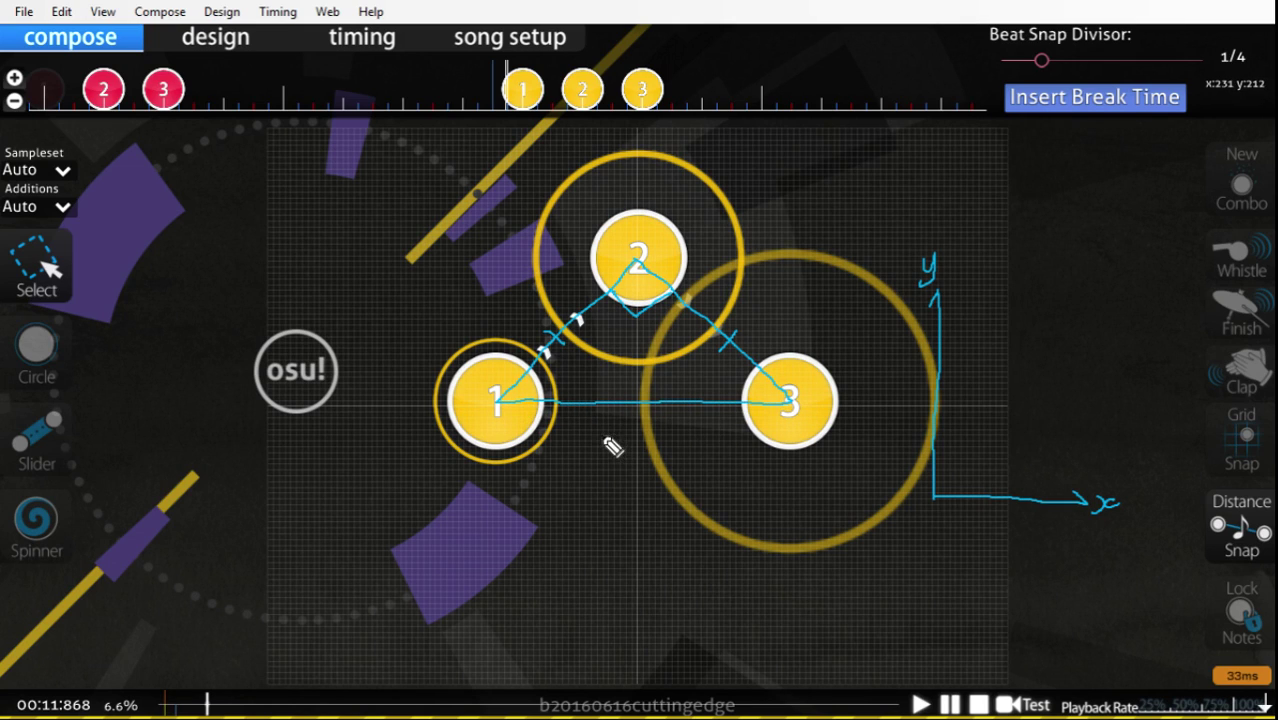
# Label the base 2 and half-base 1, write √2 on both sides, and draw the height from circle 2.
pyautogui.moveTo(604, 437); pyautogui.dragTo(611, 455)
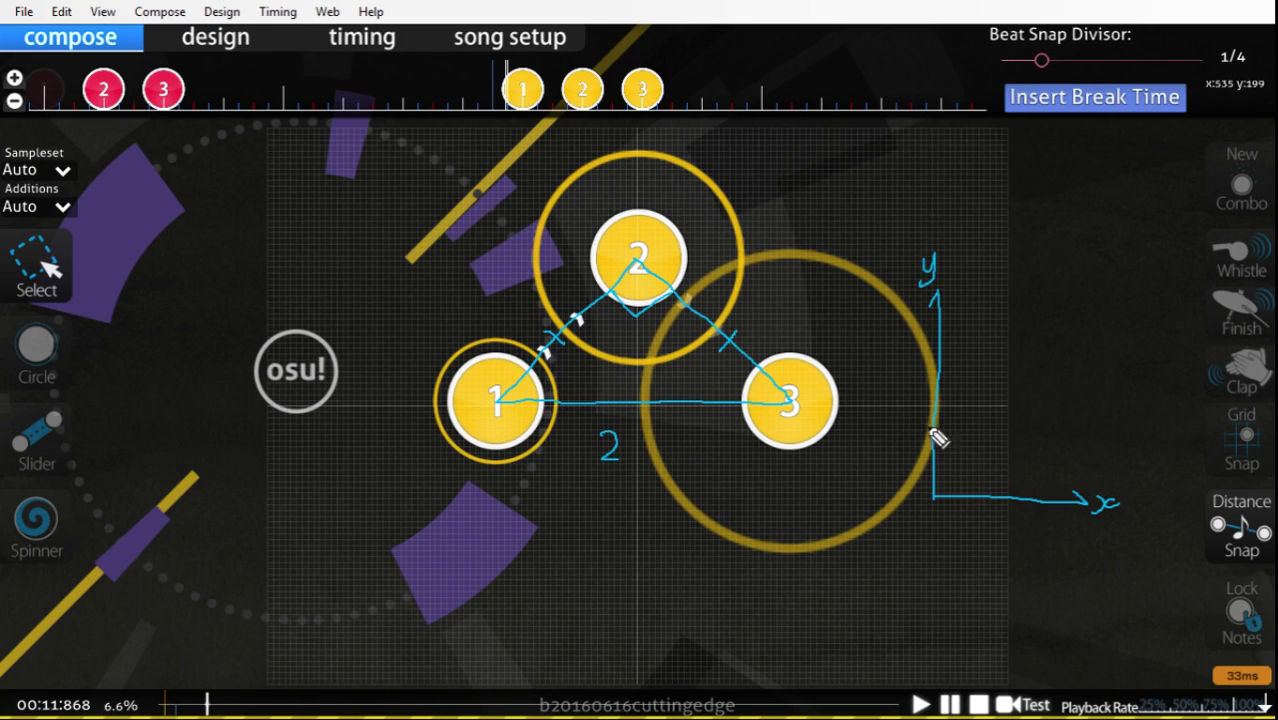
pyautogui.moveTo(650, 404); pyautogui.dragTo(790, 401)
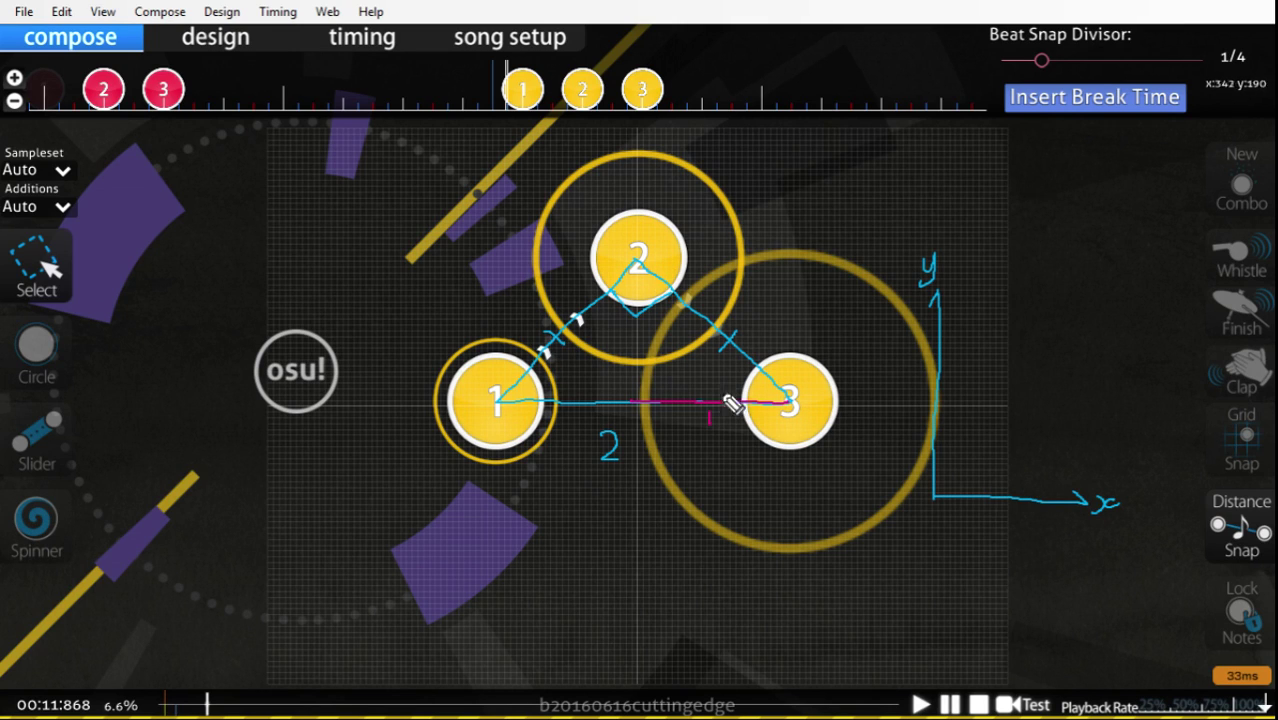
pyautogui.moveTo(502, 330)
pyautogui.mouseDown()
pyautogui.moveTo(528, 283)
pyautogui.moveTo(525, 322)
pyautogui.mouseUp()
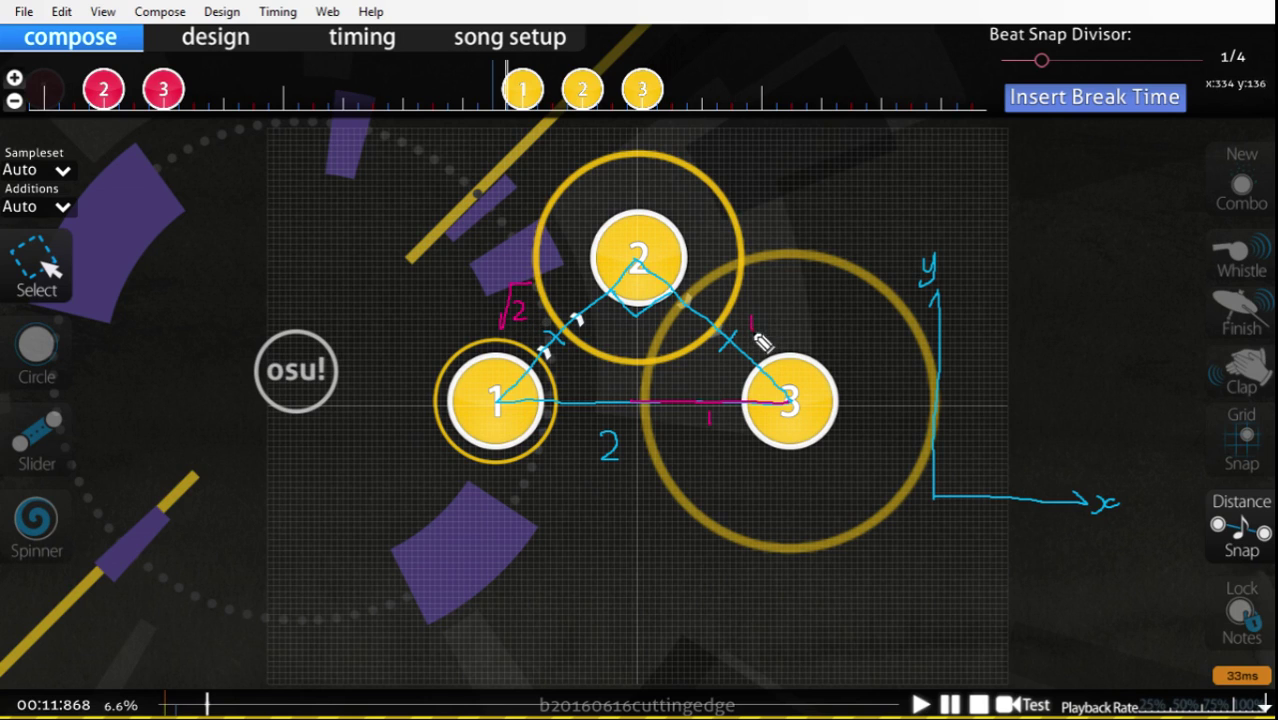
pyautogui.moveTo(757, 334)
pyautogui.mouseDown()
pyautogui.moveTo(790, 292)
pyautogui.moveTo(786, 330)
pyautogui.mouseUp()
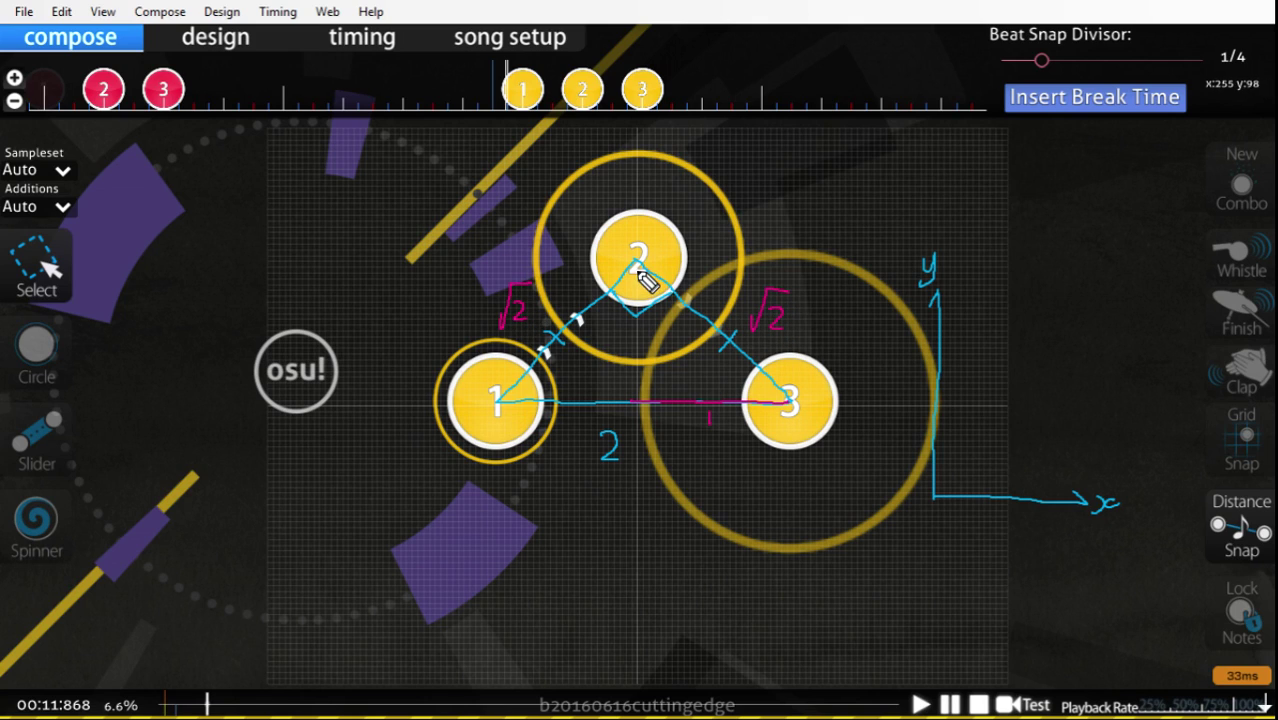
pyautogui.moveTo(637, 268); pyautogui.dragTo(639, 398)
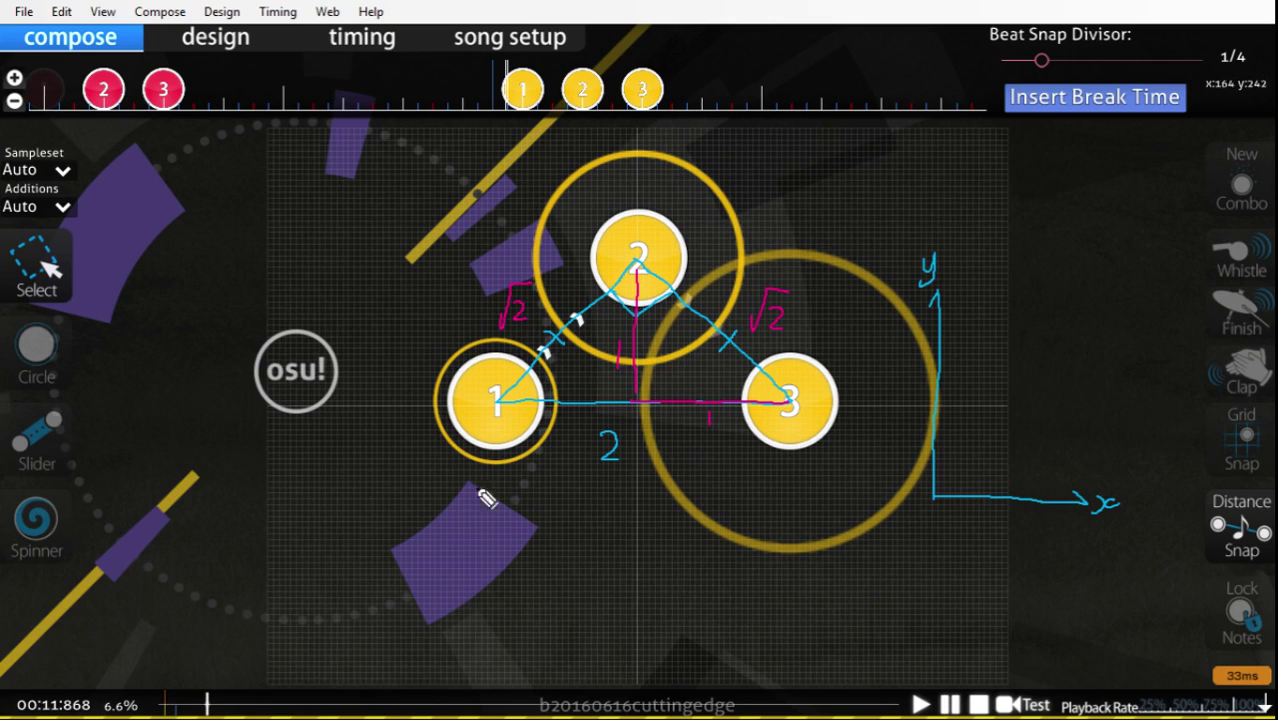
# Handwrite the ratio A/V = 1/1 = 1 beneath circle 1 at the lower left.
pyautogui.moveTo(345, 538)
pyautogui.mouseDown()
pyautogui.moveTo(365, 488)
pyautogui.moveTo(378, 540)
pyautogui.moveTo(376, 518)
pyautogui.moveTo(369, 578)
pyautogui.mouseUp()
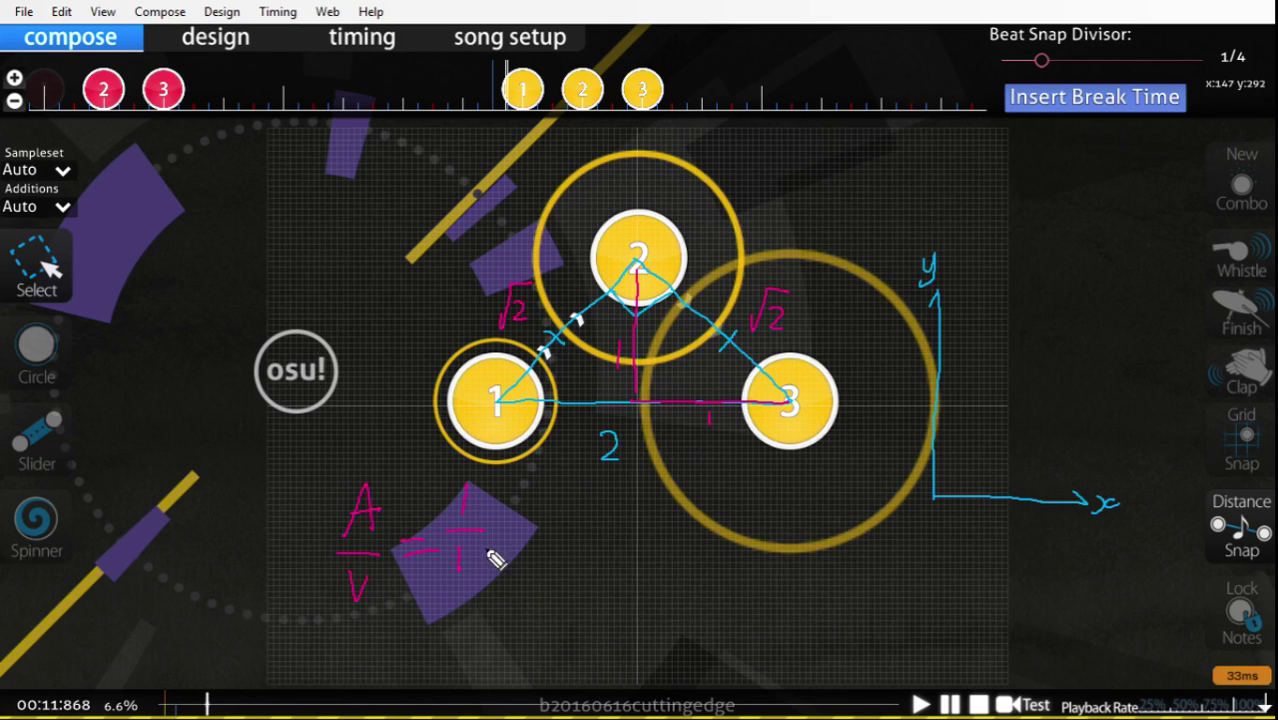
pyautogui.moveTo(504, 542); pyautogui.dragTo(548, 549)
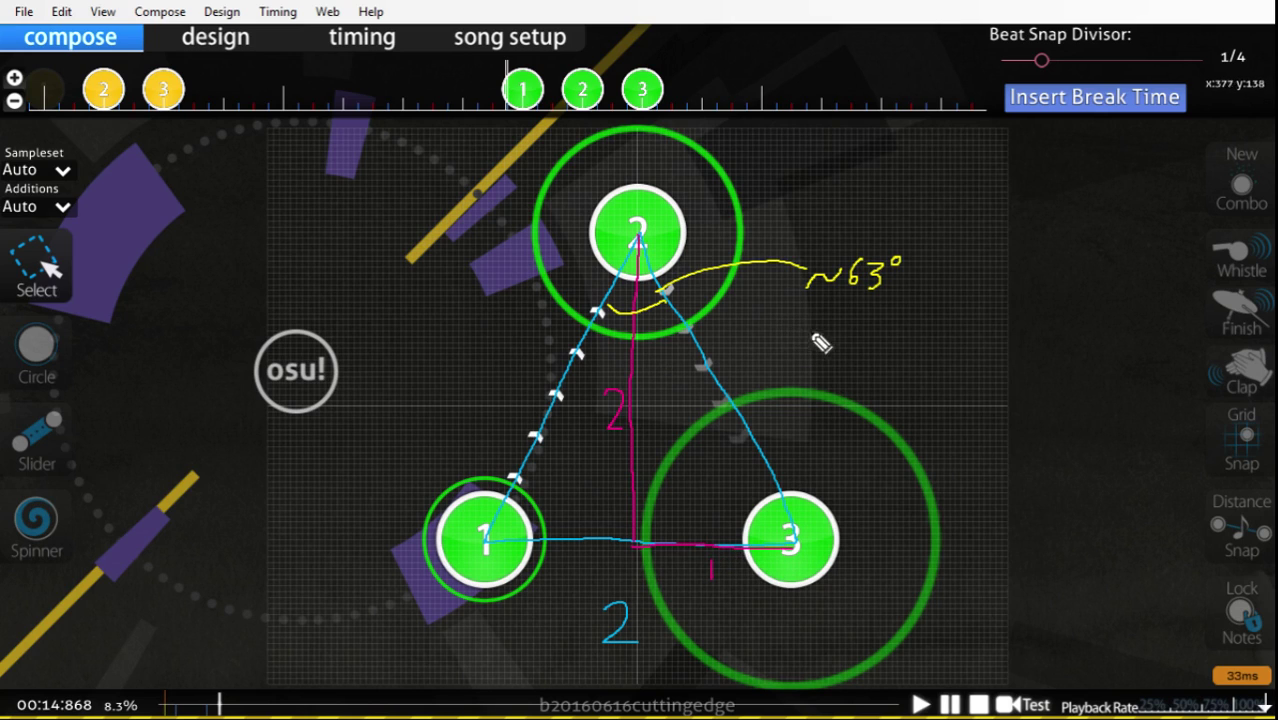
# Write A/V = 2/1 = 2 for the tall triangle, then try circle 3 in several spots, ending above circle 2.
pyautogui.moveTo(806, 338)
pyautogui.mouseDown()
pyautogui.moveTo(819, 371)
pyautogui.moveTo(806, 398)
pyautogui.moveTo(856, 360)
pyautogui.moveTo(856, 372)
pyautogui.mouseUp()
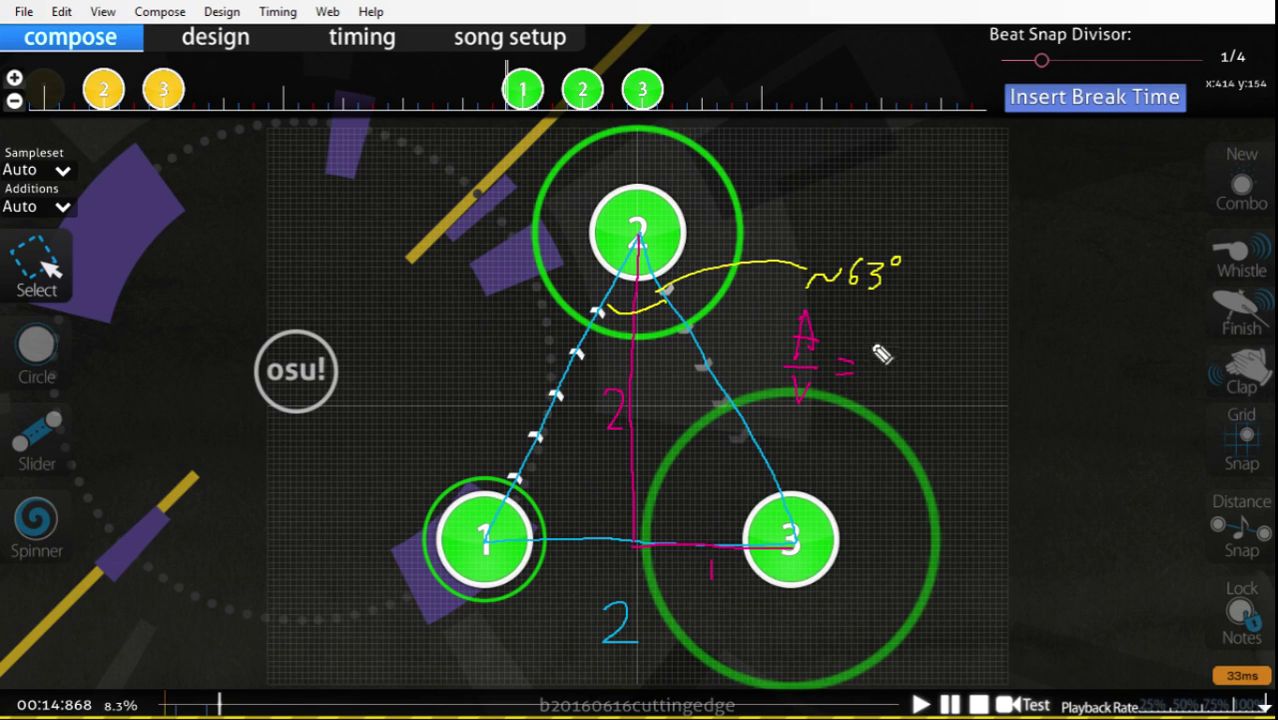
pyautogui.moveTo(876, 322)
pyautogui.mouseDown()
pyautogui.moveTo(897, 356)
pyautogui.moveTo(879, 393)
pyautogui.moveTo(976, 376)
pyautogui.mouseUp()
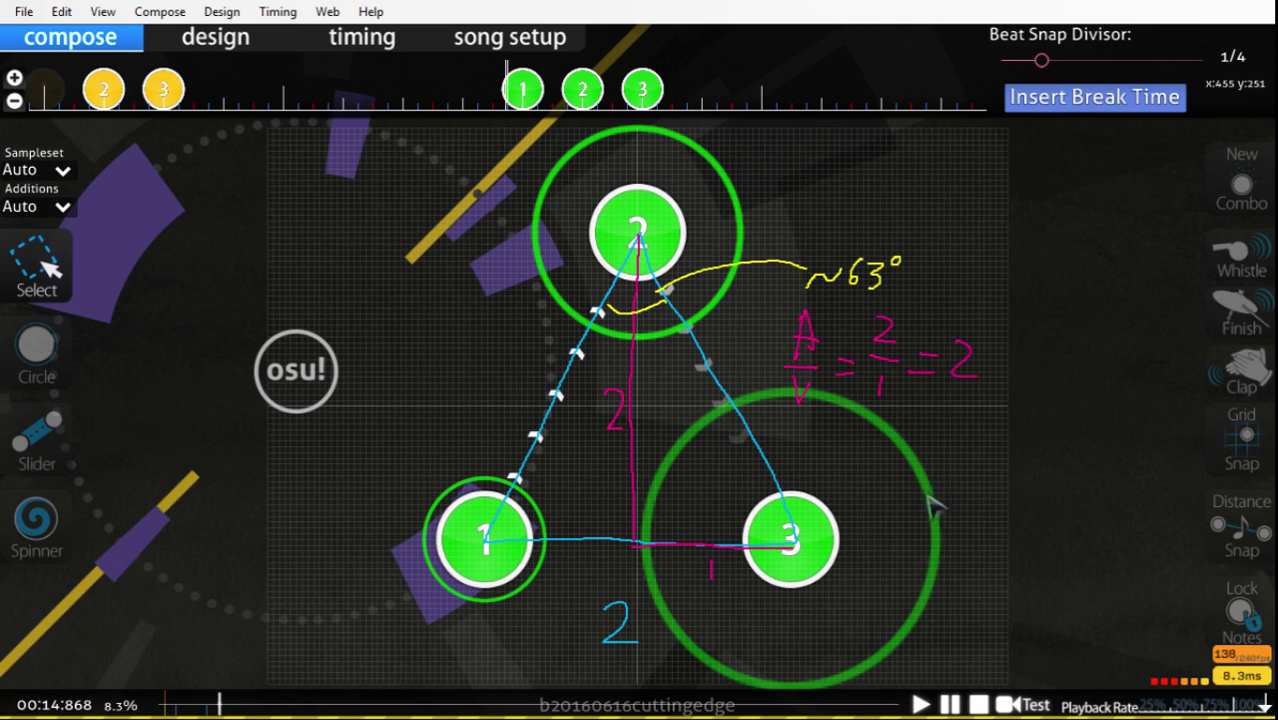
pyautogui.moveTo(805, 548); pyautogui.dragTo(598, 643)
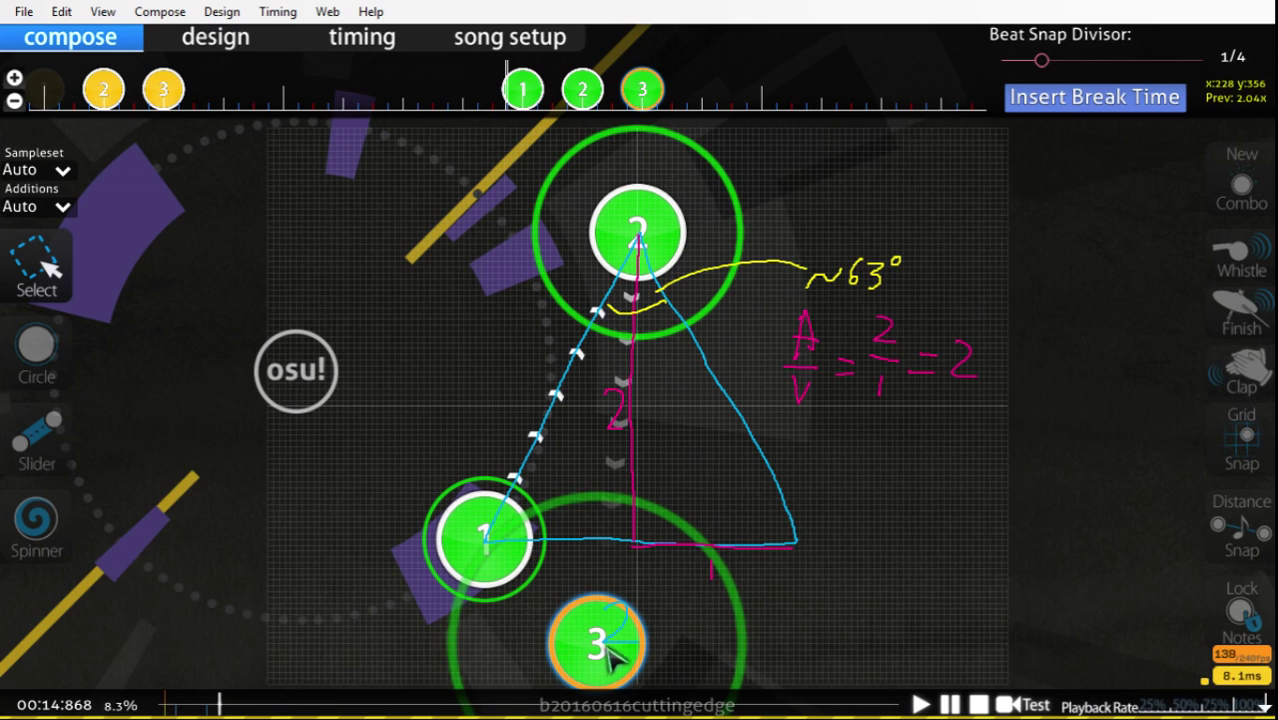
pyautogui.moveTo(600, 652); pyautogui.dragTo(434, 650)
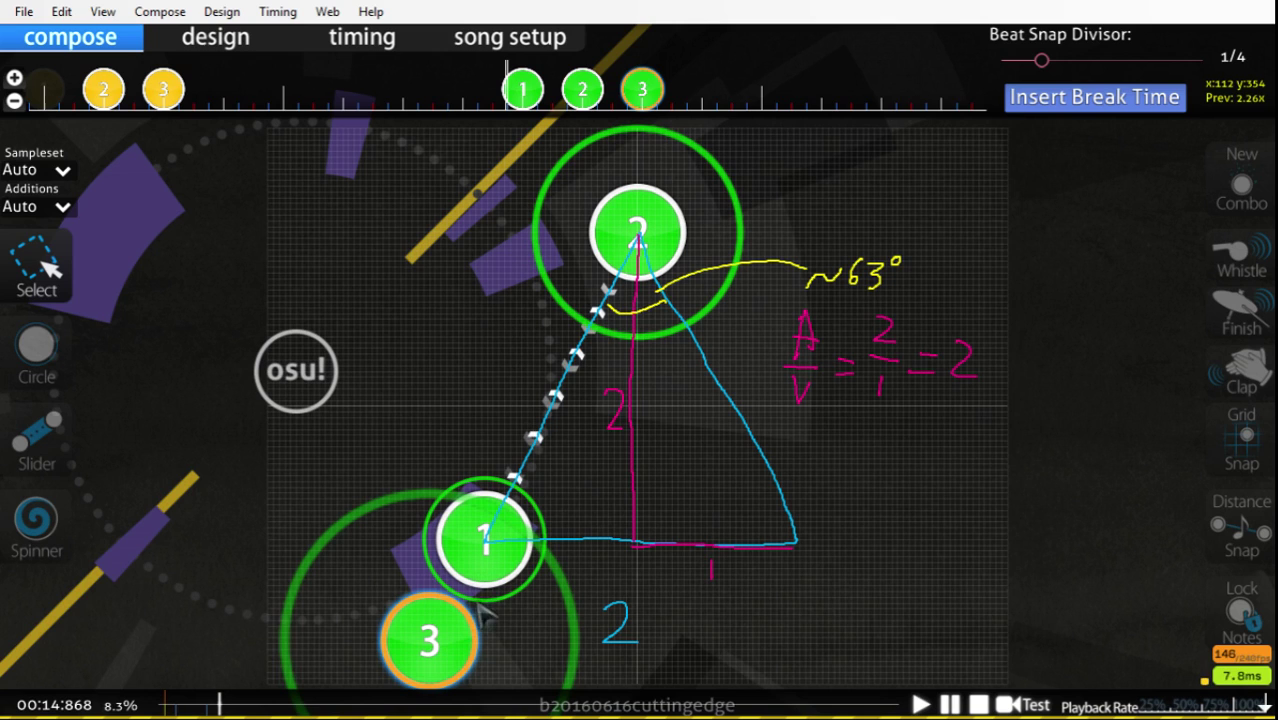
pyautogui.moveTo(432, 650); pyautogui.dragTo(713, 152)
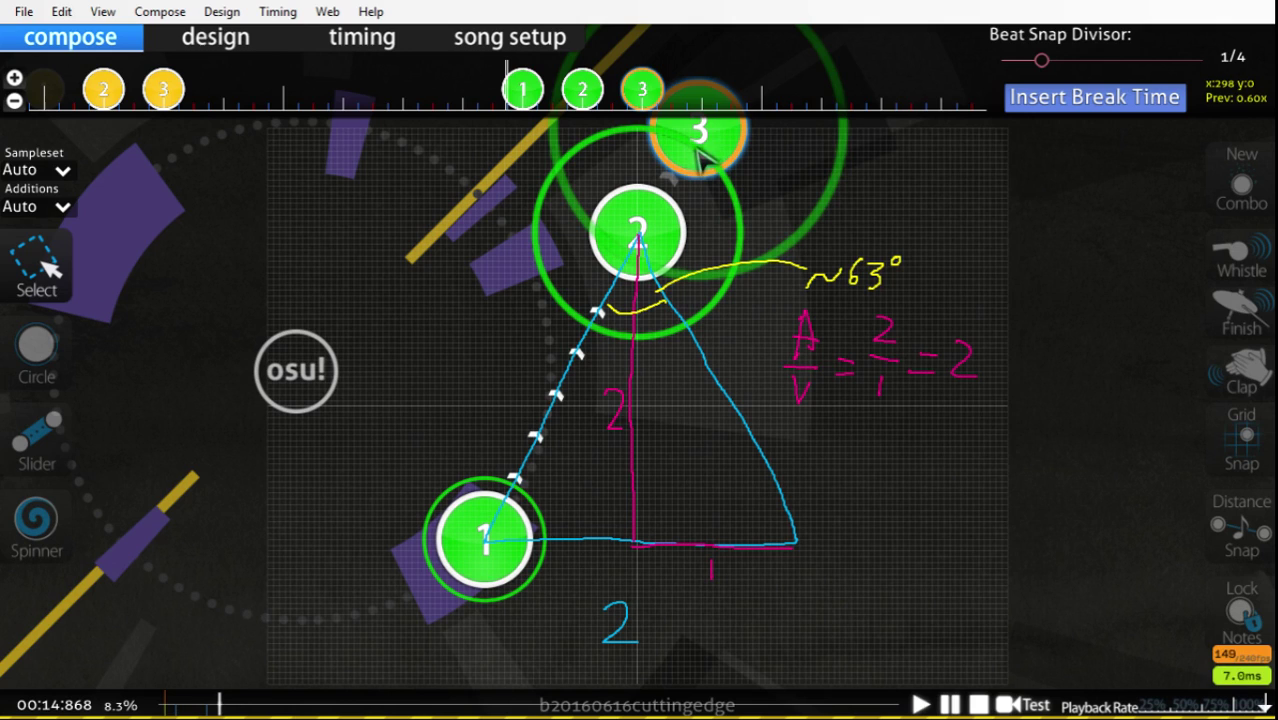
pyautogui.moveTo(704, 147); pyautogui.dragTo(701, 147)
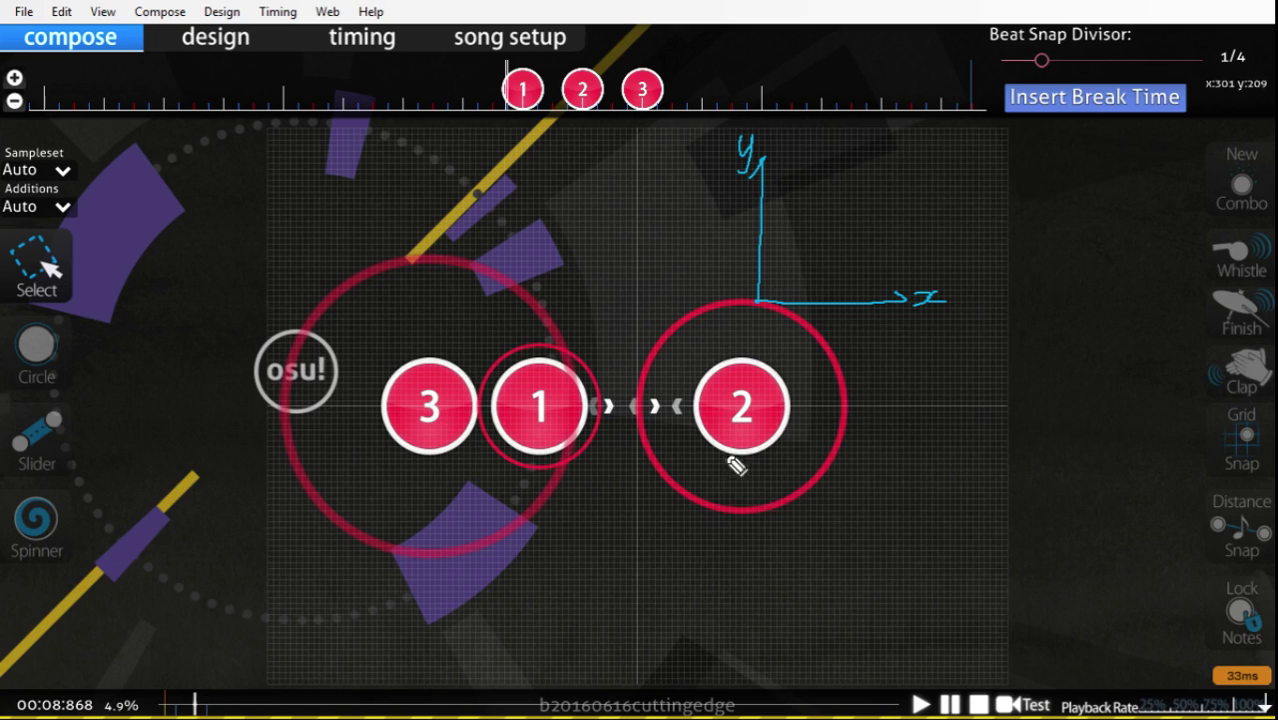
# Draw a left-and-down arrow under circle 2, move circle 3 to the lower left, then deselect.
pyautogui.moveTo(750, 484)
pyautogui.mouseDown()
pyautogui.moveTo(708, 478)
pyautogui.moveTo(720, 474)
pyautogui.mouseUp()
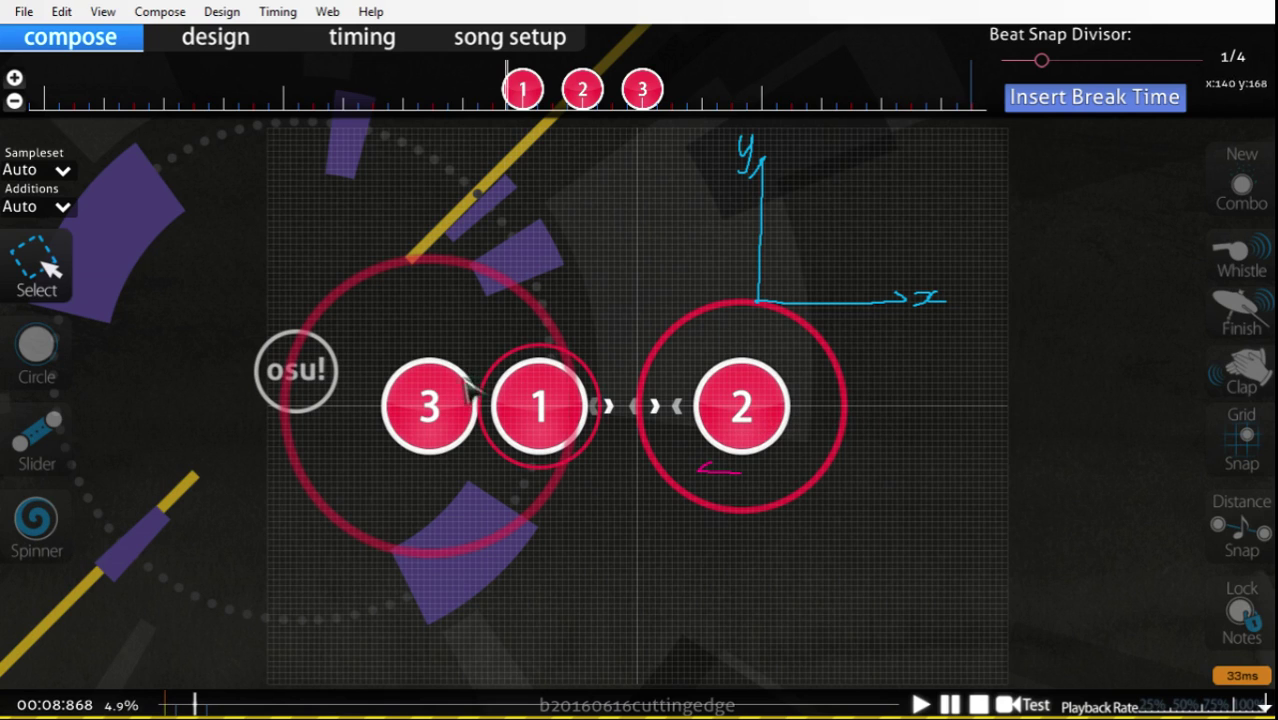
pyautogui.moveTo(440, 413); pyautogui.dragTo(450, 528)
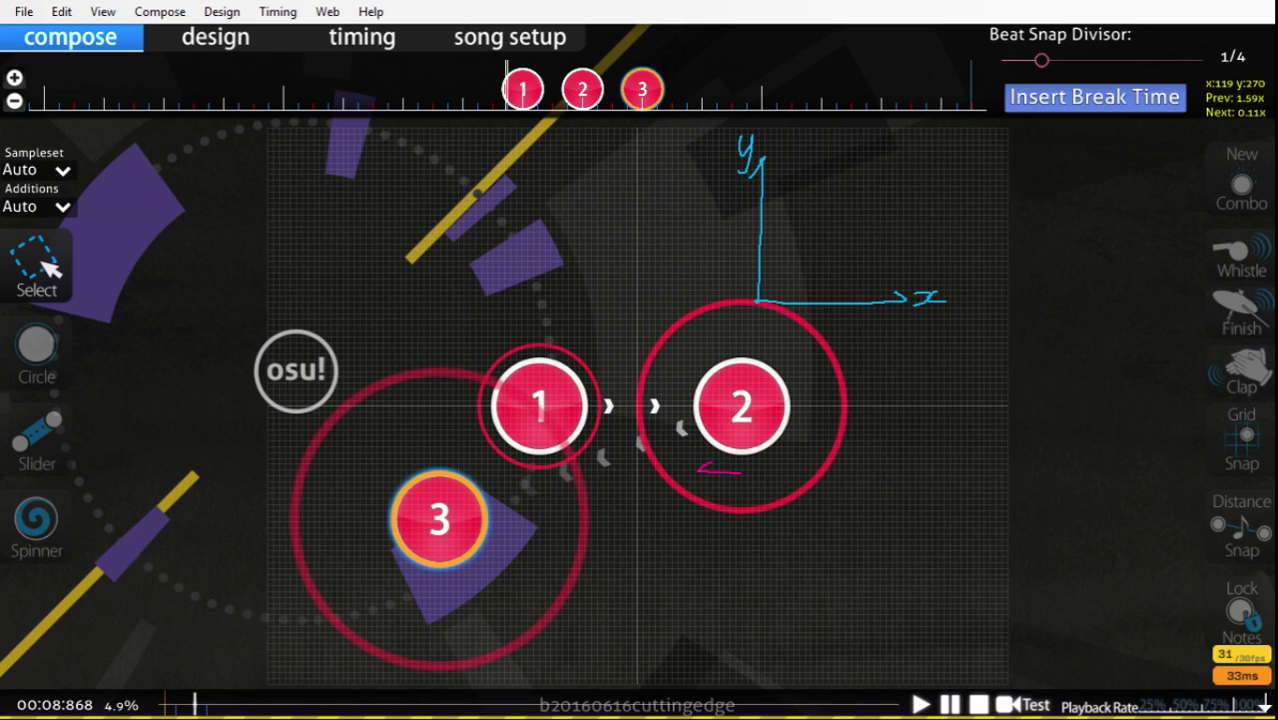
pyautogui.moveTo(762, 477); pyautogui.dragTo(762, 492)
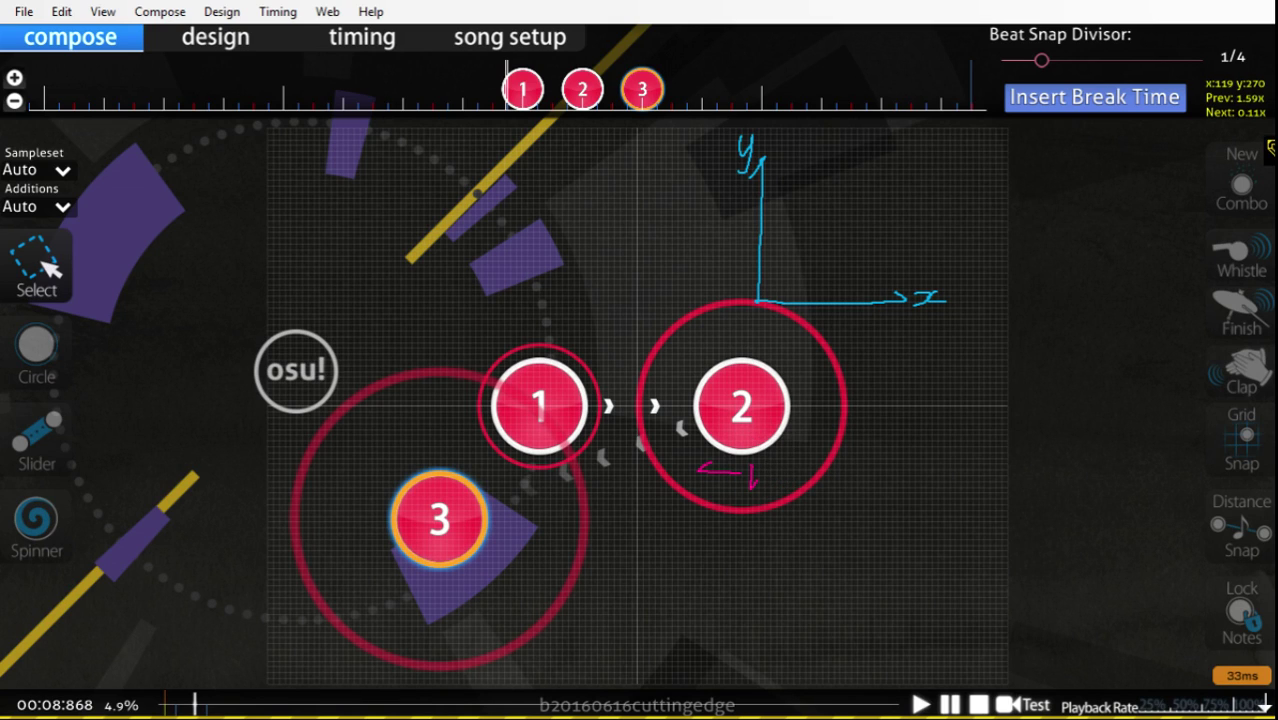
pyautogui.click(680, 440)
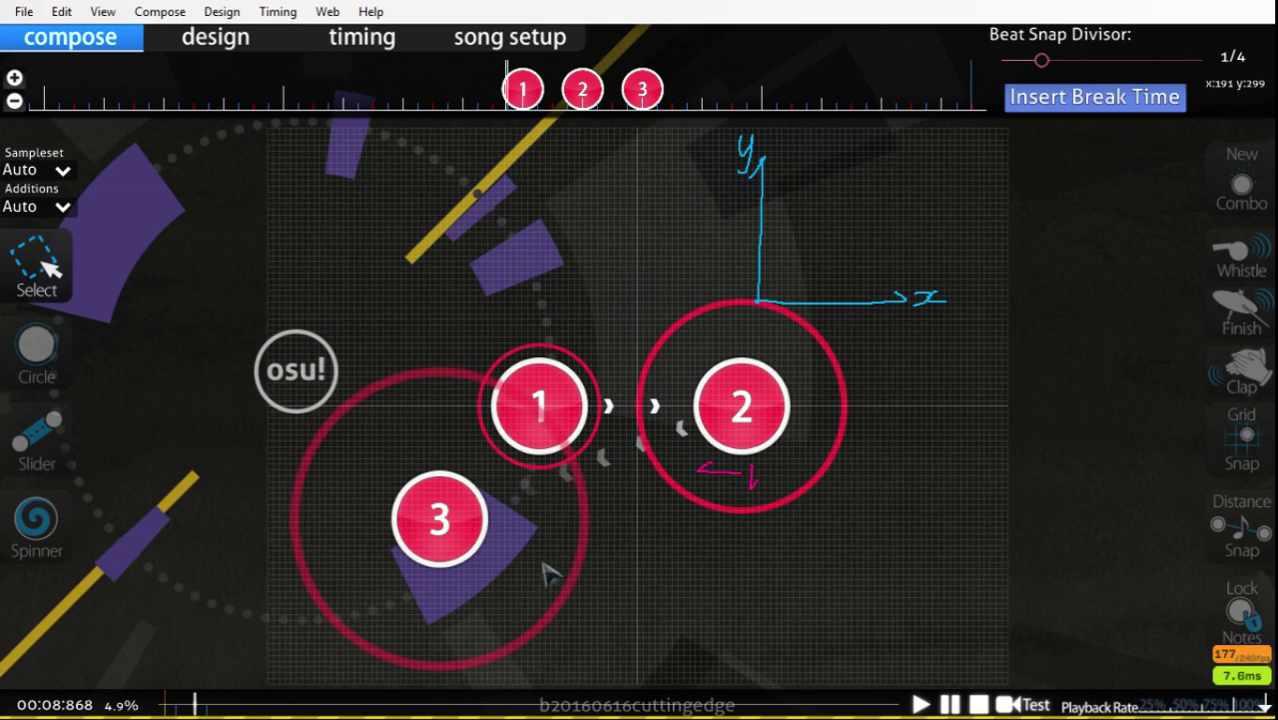
# Move circle 3 step by step to the lower right of circle 2 and underline the arrow beneath circle 2.
pyautogui.moveTo(447, 527); pyautogui.dragTo(617, 637)
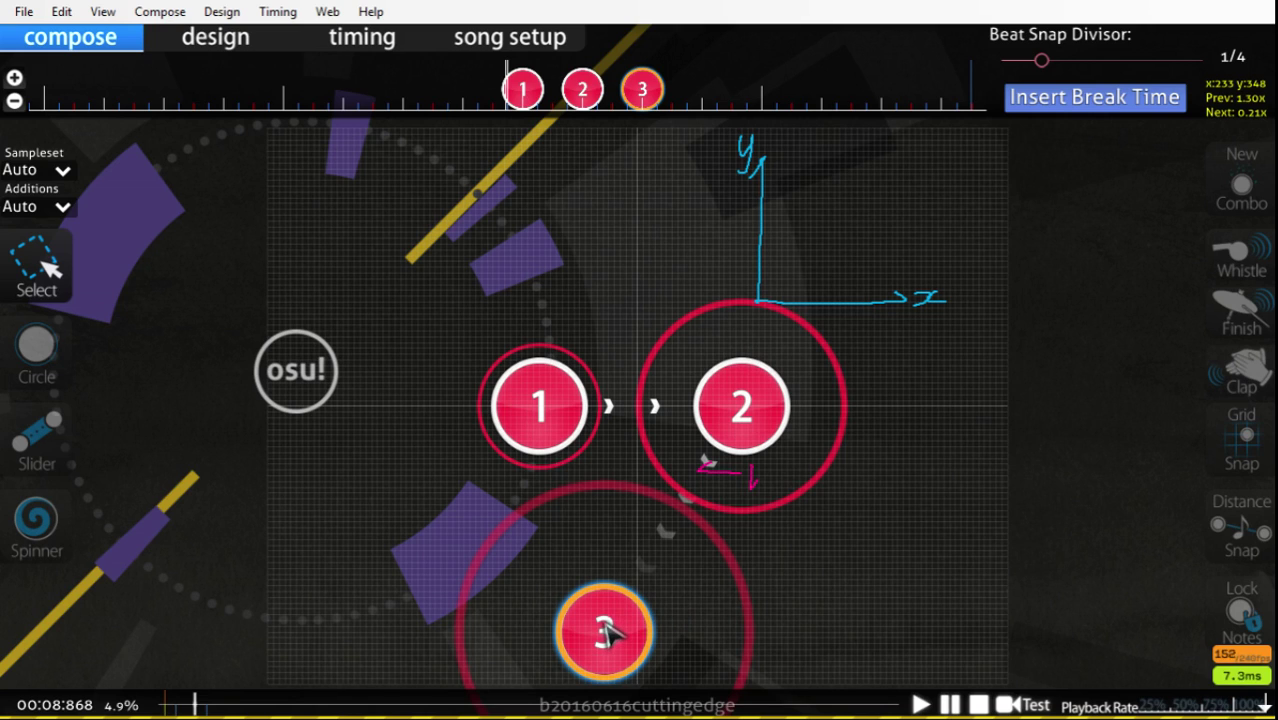
pyautogui.moveTo(608, 632); pyautogui.dragTo(754, 656)
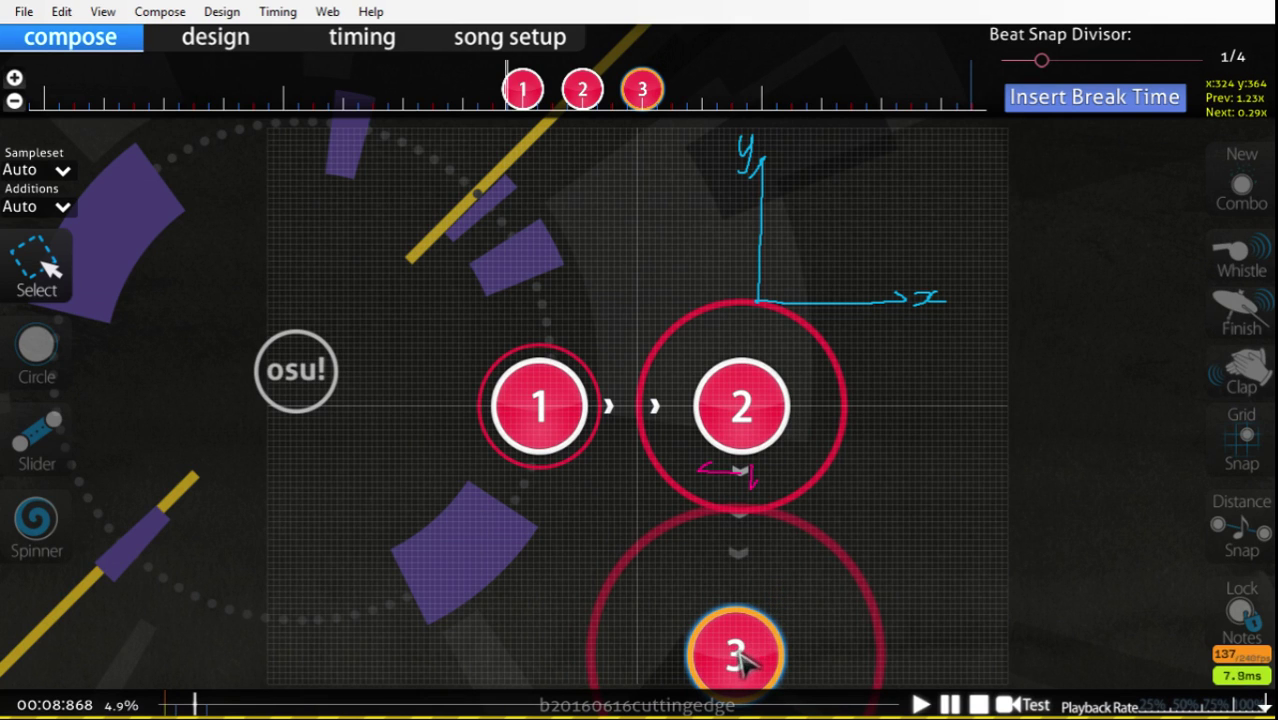
pyautogui.moveTo(742, 652); pyautogui.dragTo(892, 616)
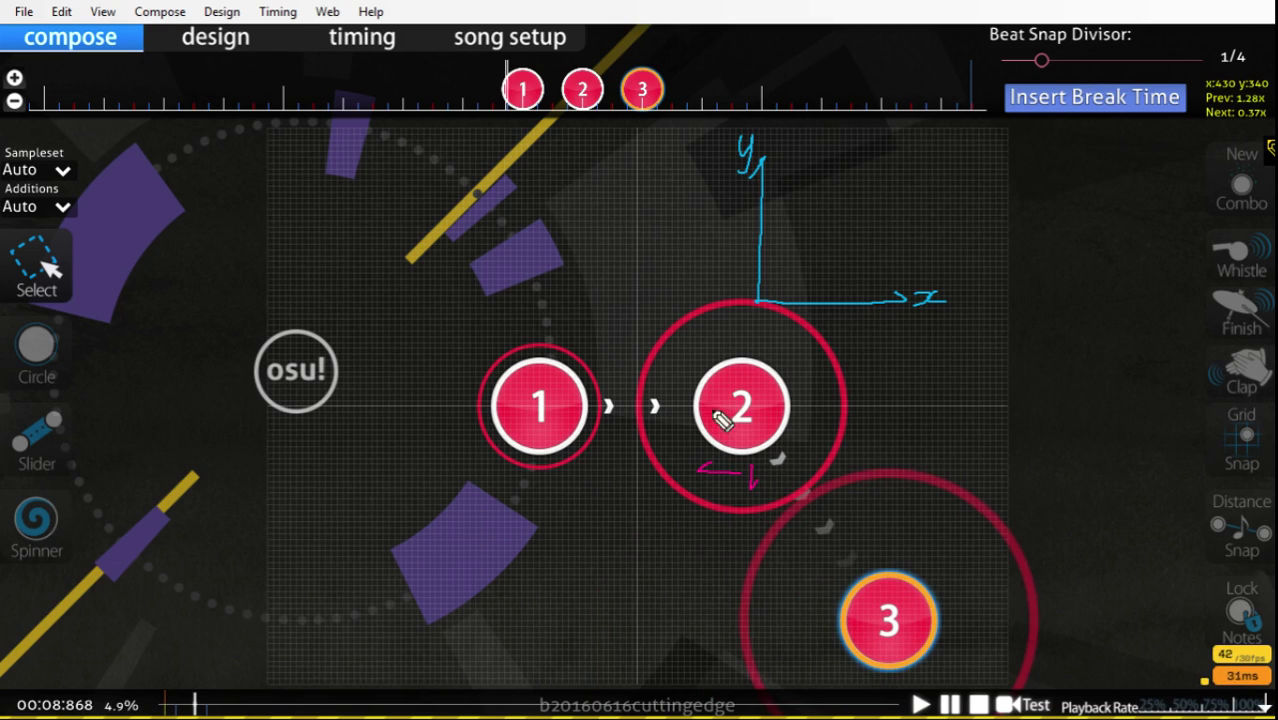
pyautogui.moveTo(717, 497); pyautogui.dragTo(748, 492)
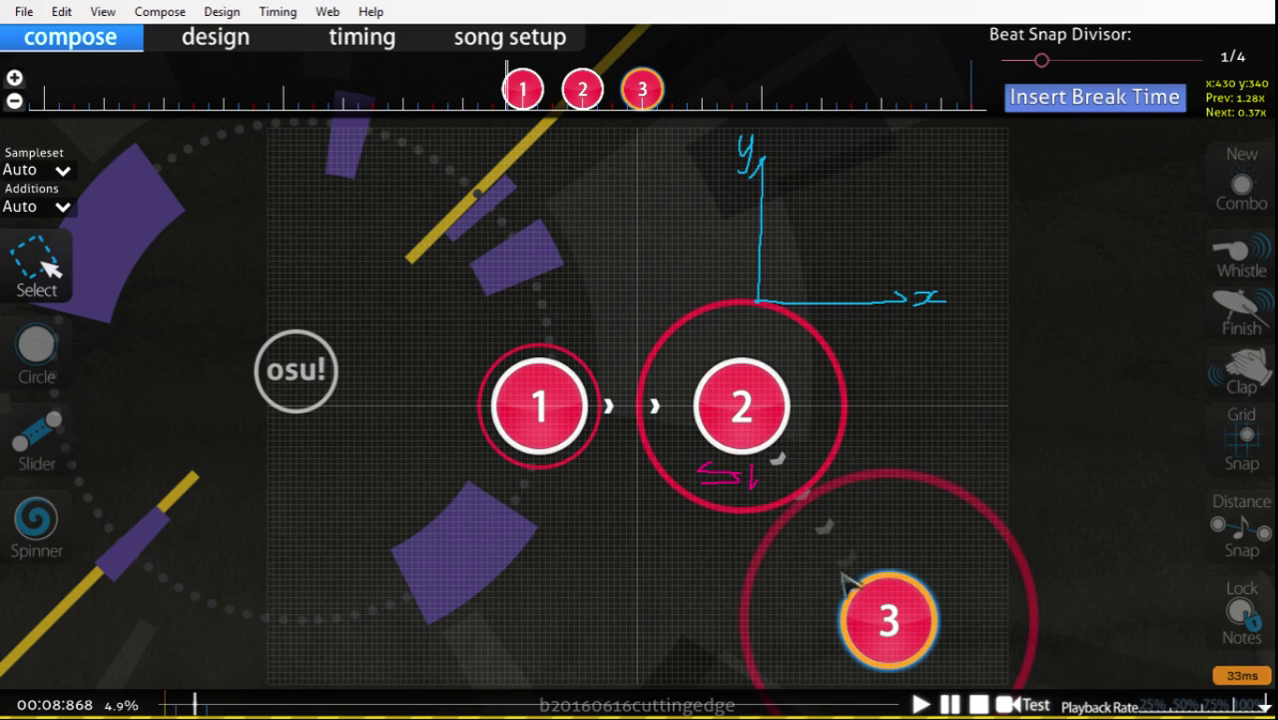
pyautogui.moveTo(889, 627); pyautogui.dragTo(954, 588)
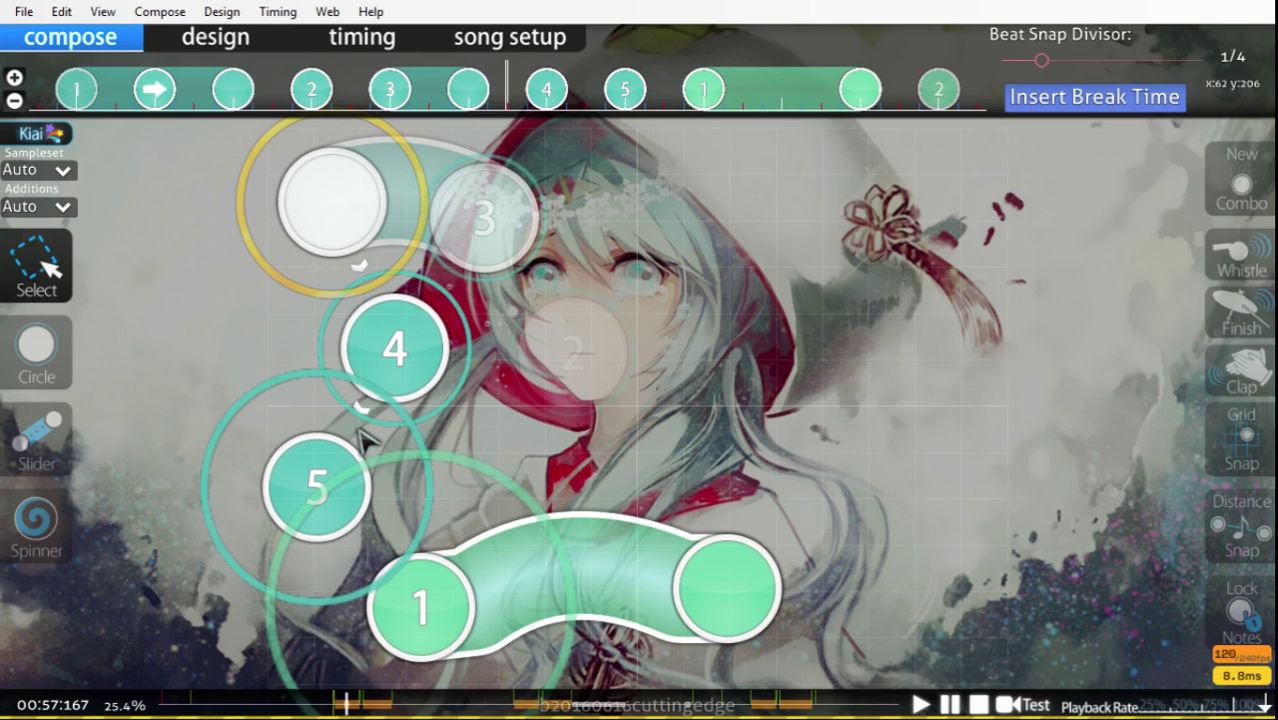
pyautogui.moveTo(365, 240)
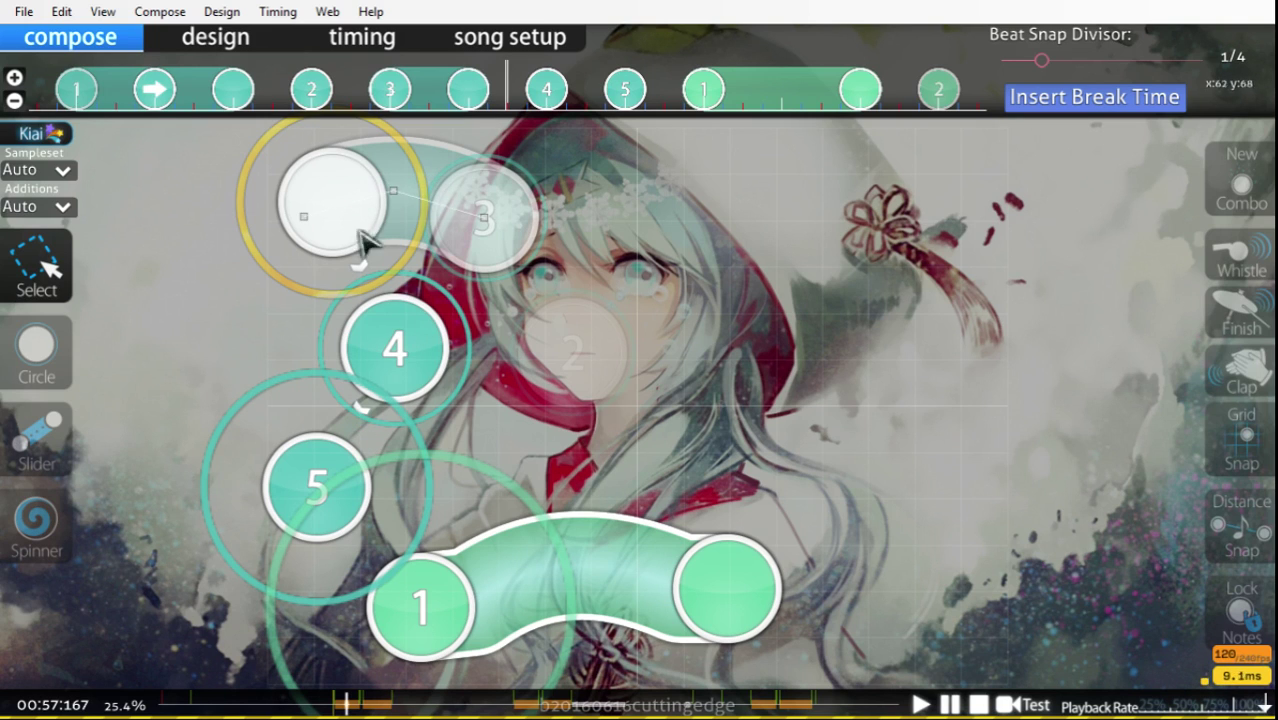
pyautogui.moveTo(469, 622)
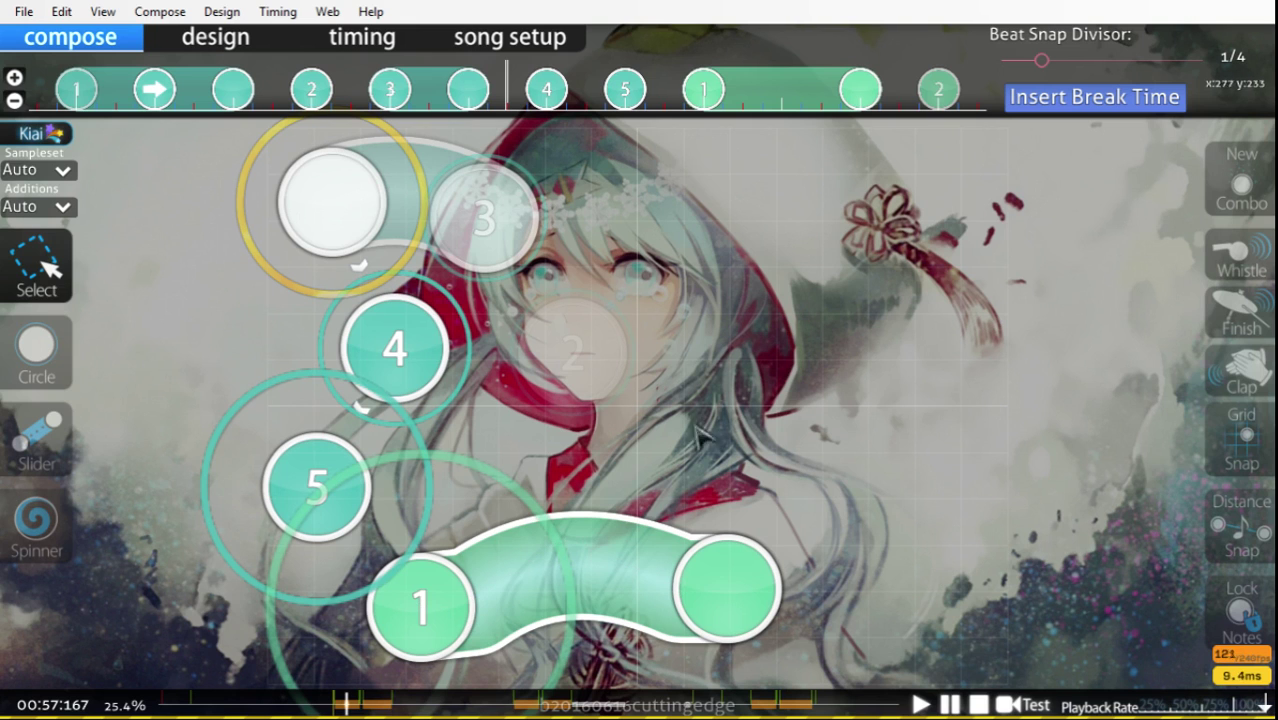
pyautogui.scroll(-4, 700, 420)
pyautogui.scroll(-16, 785, 420)
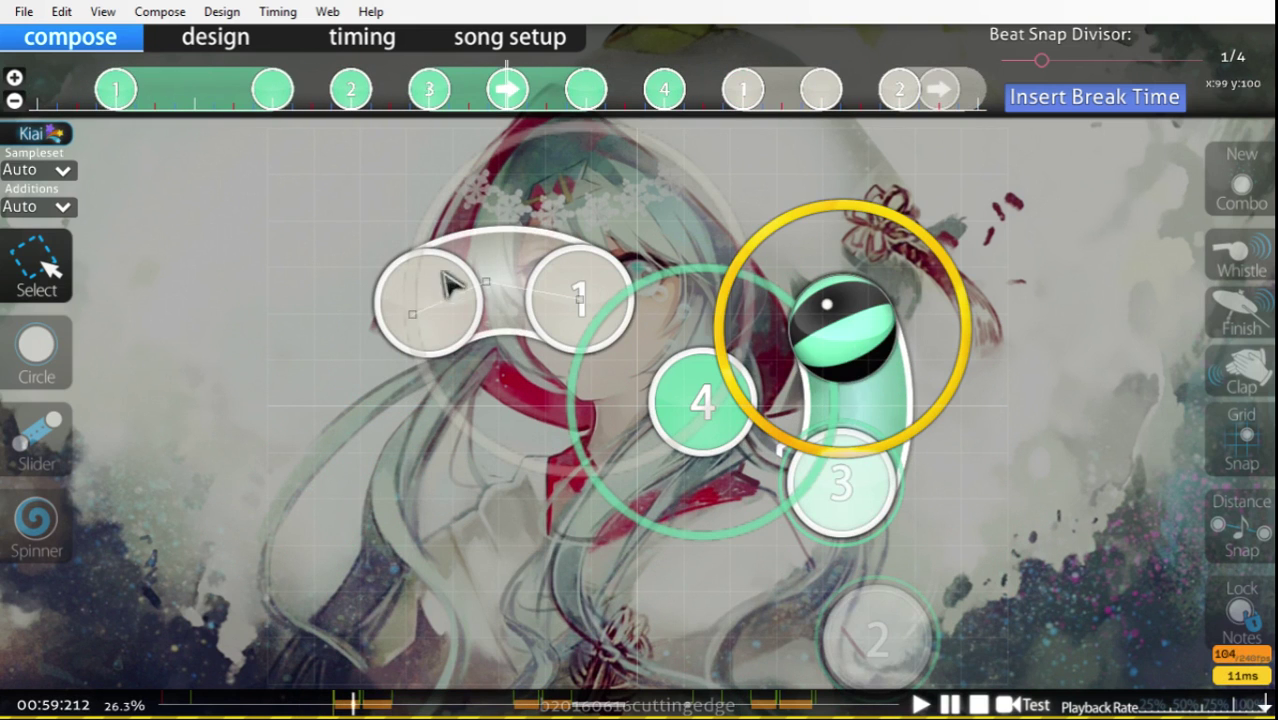
pyautogui.scroll(-4, 565, 345)
pyautogui.scroll(-6, 565, 345)
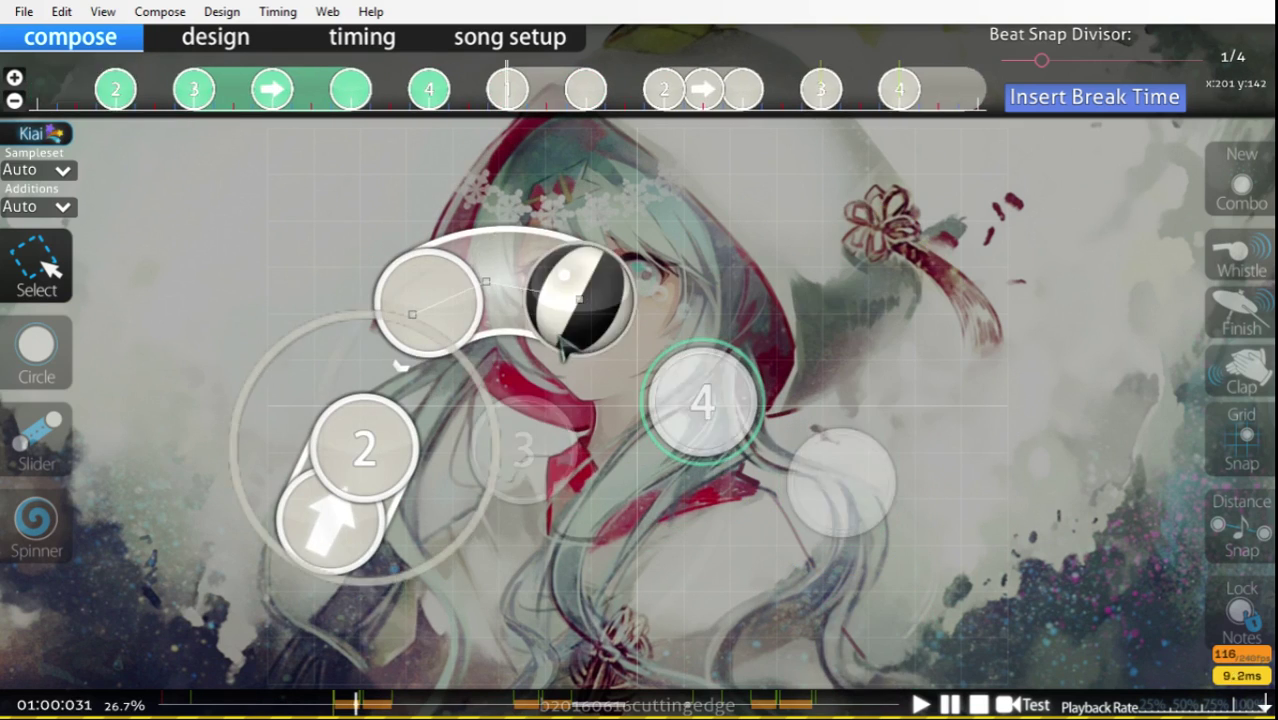
pyautogui.scroll(4, 460, 374)
pyautogui.scroll(-3, 470, 455)
pyautogui.scroll(-5, 470, 455)
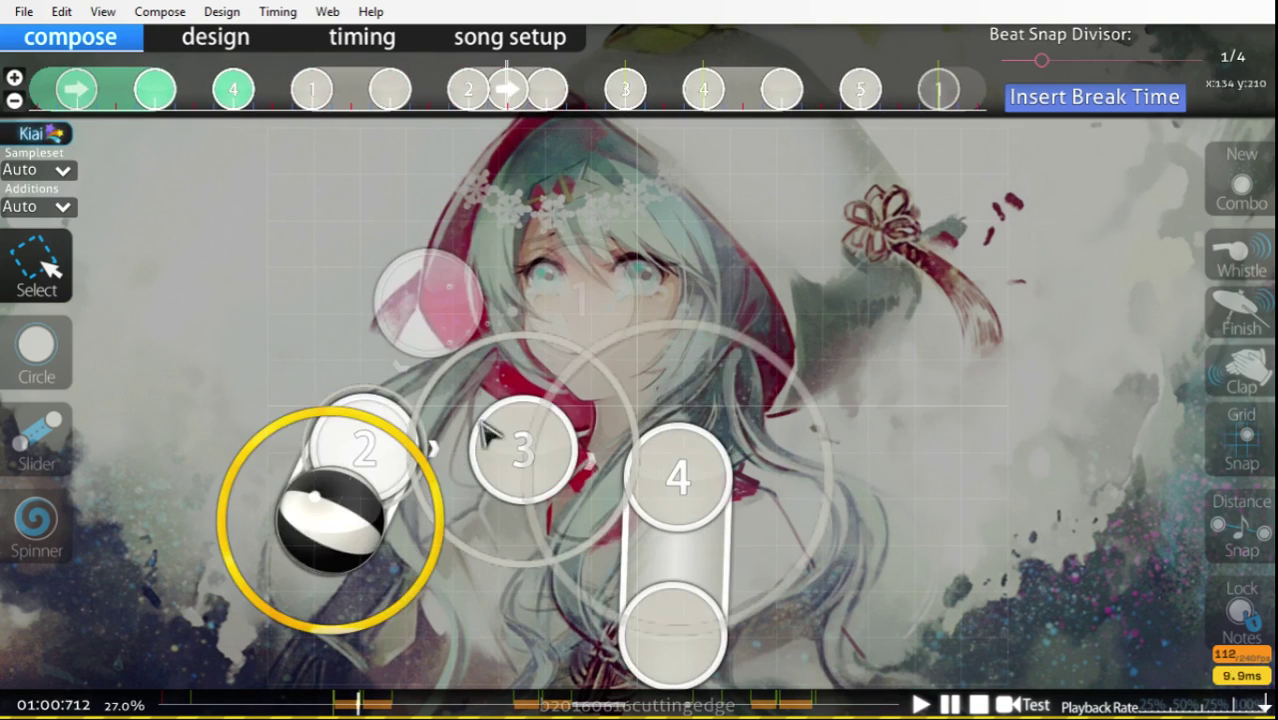
pyautogui.scroll(15, 650, 486)
pyautogui.scroll(20, 530, 490)
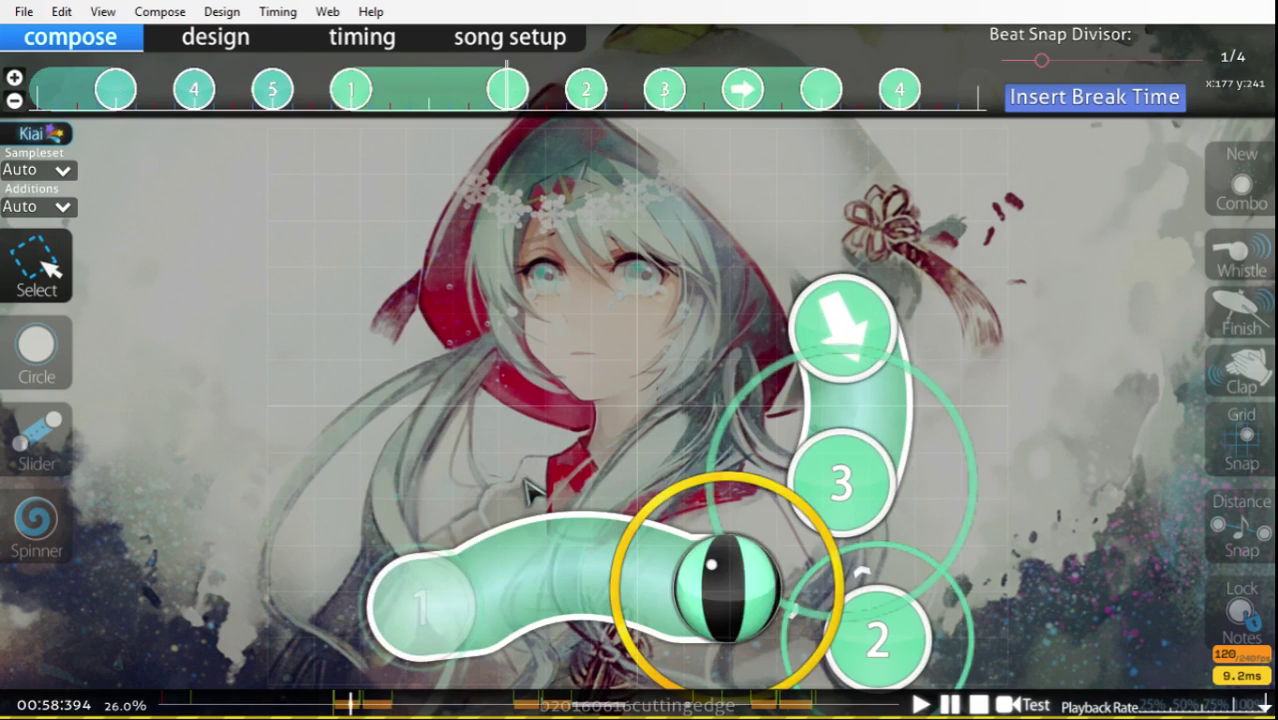
pyautogui.scroll(1, 530, 490)
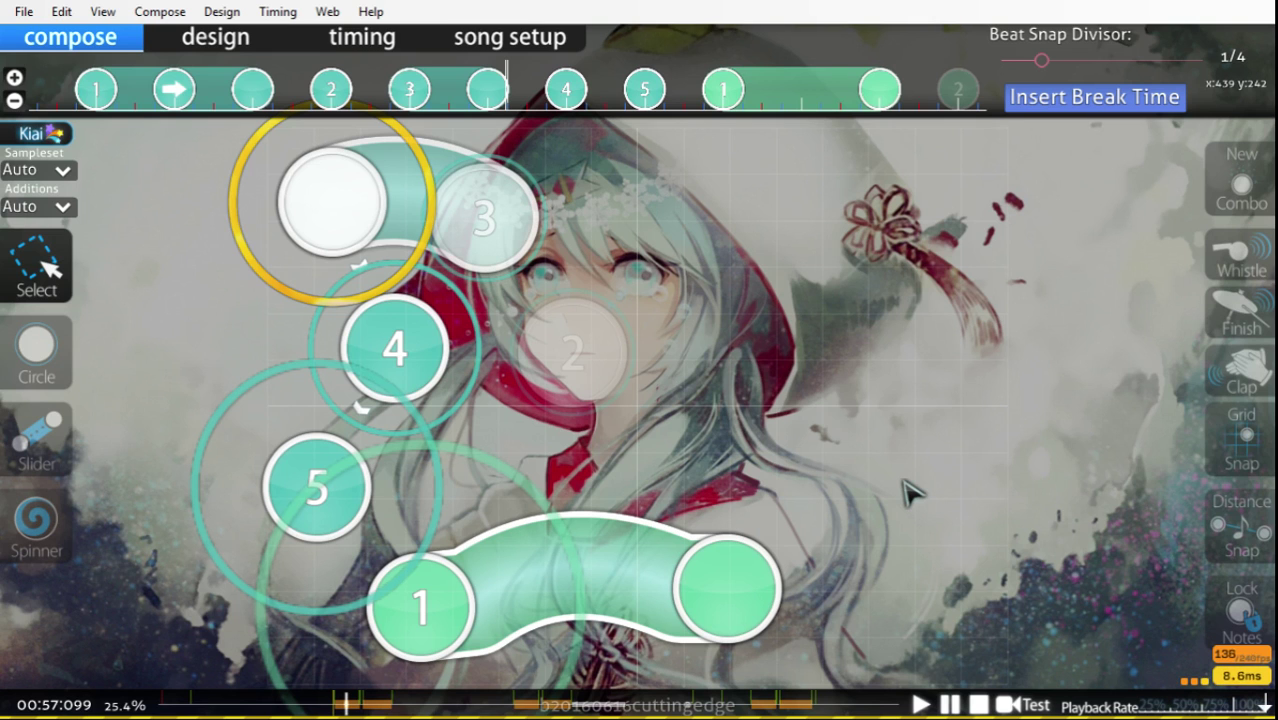
pyautogui.scroll(8, 910, 490)
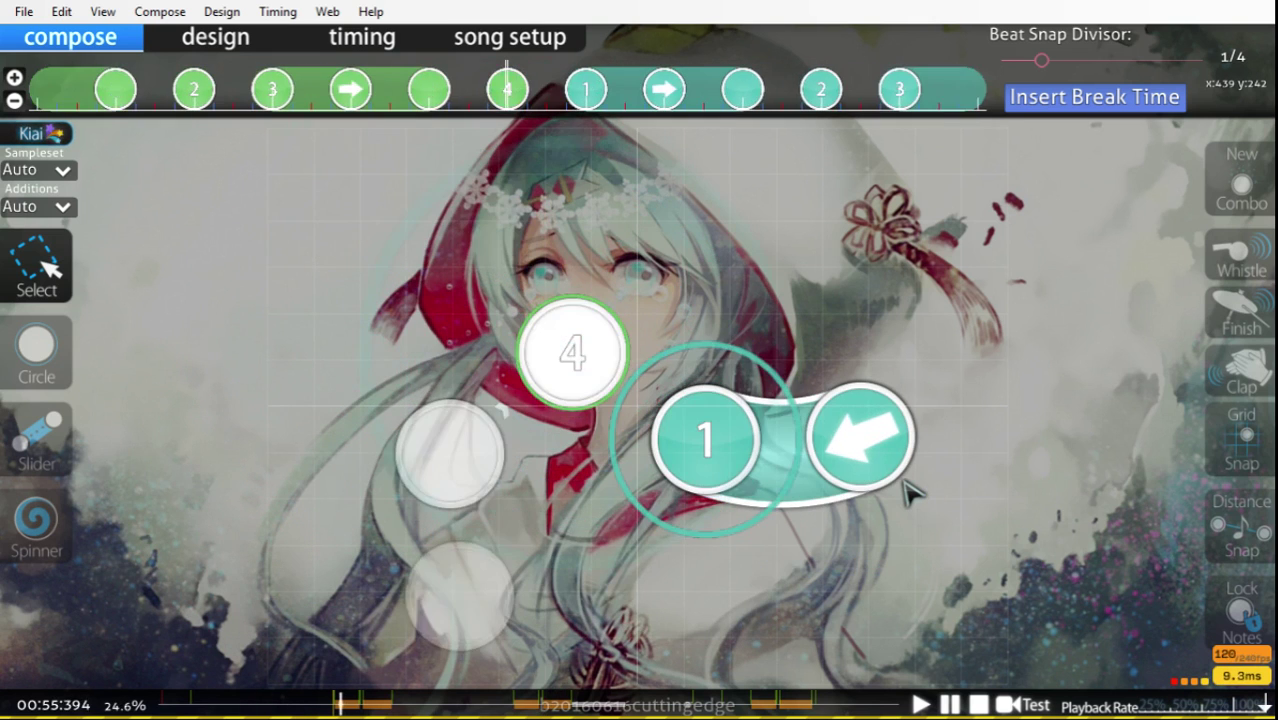
pyautogui.scroll(3, 910, 490)
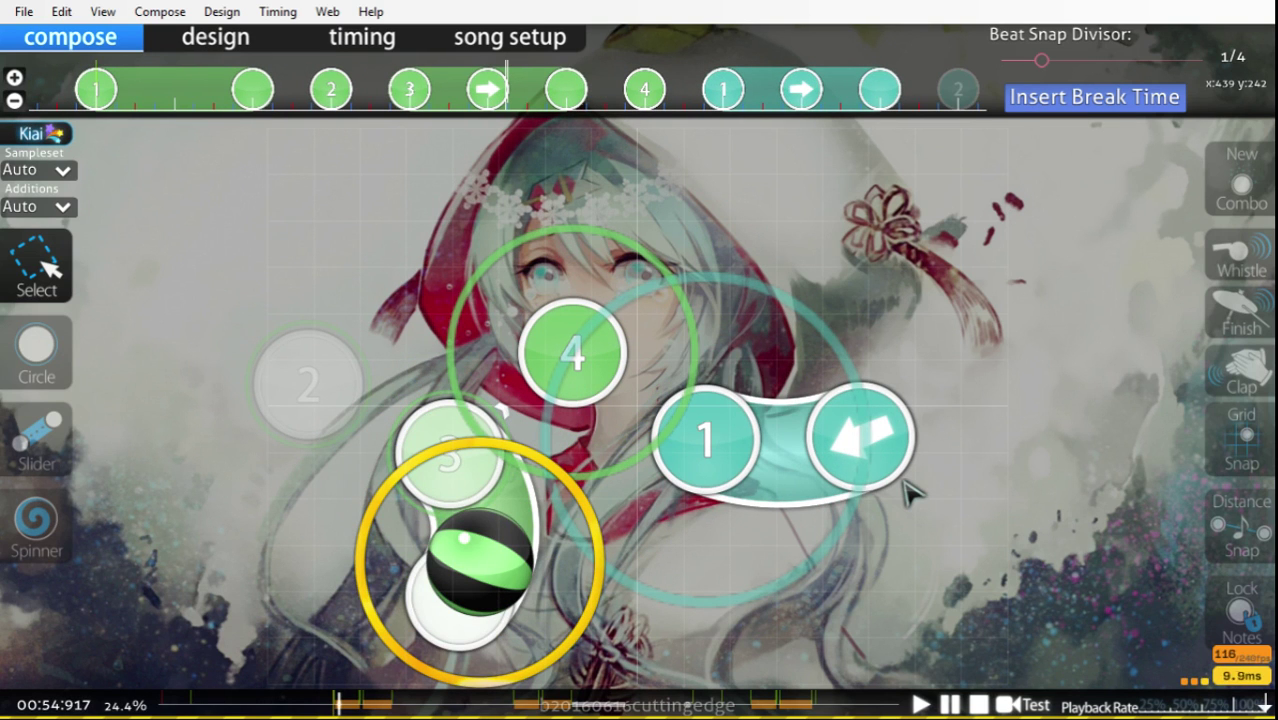
pyautogui.press('space')
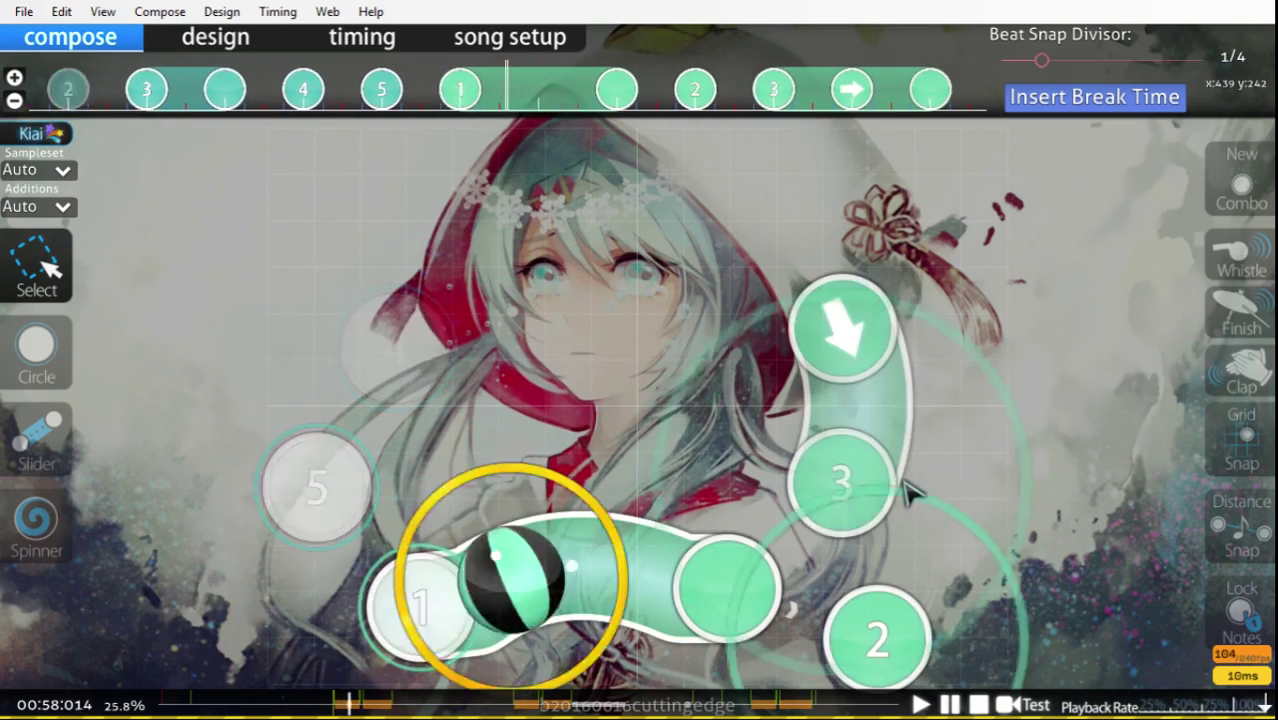
pyautogui.scroll(5, 908, 490)
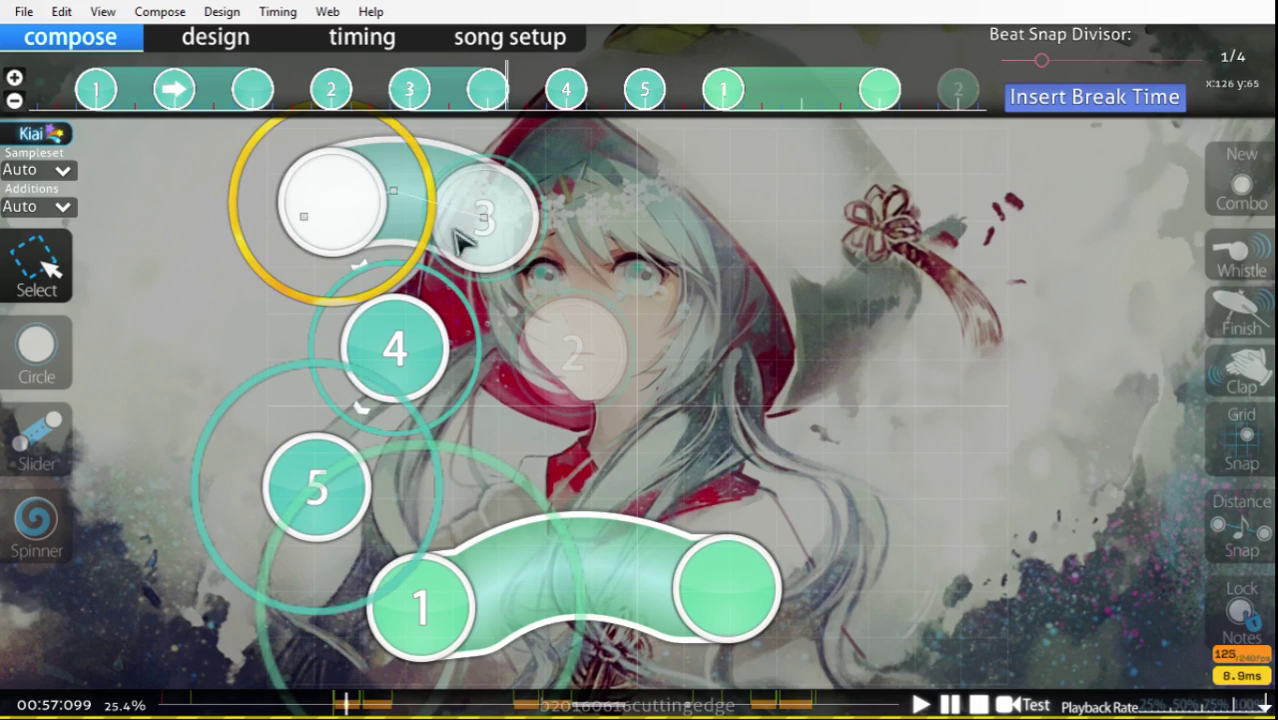
# Play from 00:57 to the 01:02:430 pattern and turn grid snapping on with T.
pyautogui.press('space')
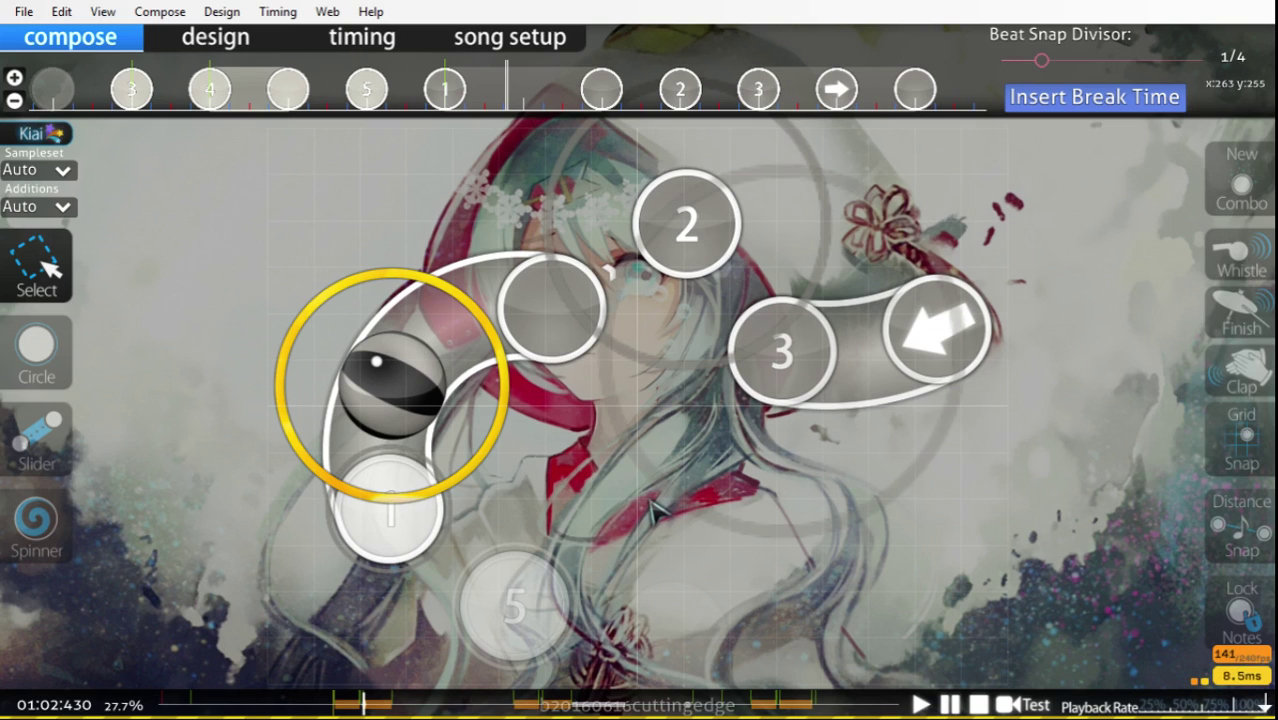
pyautogui.press('t')
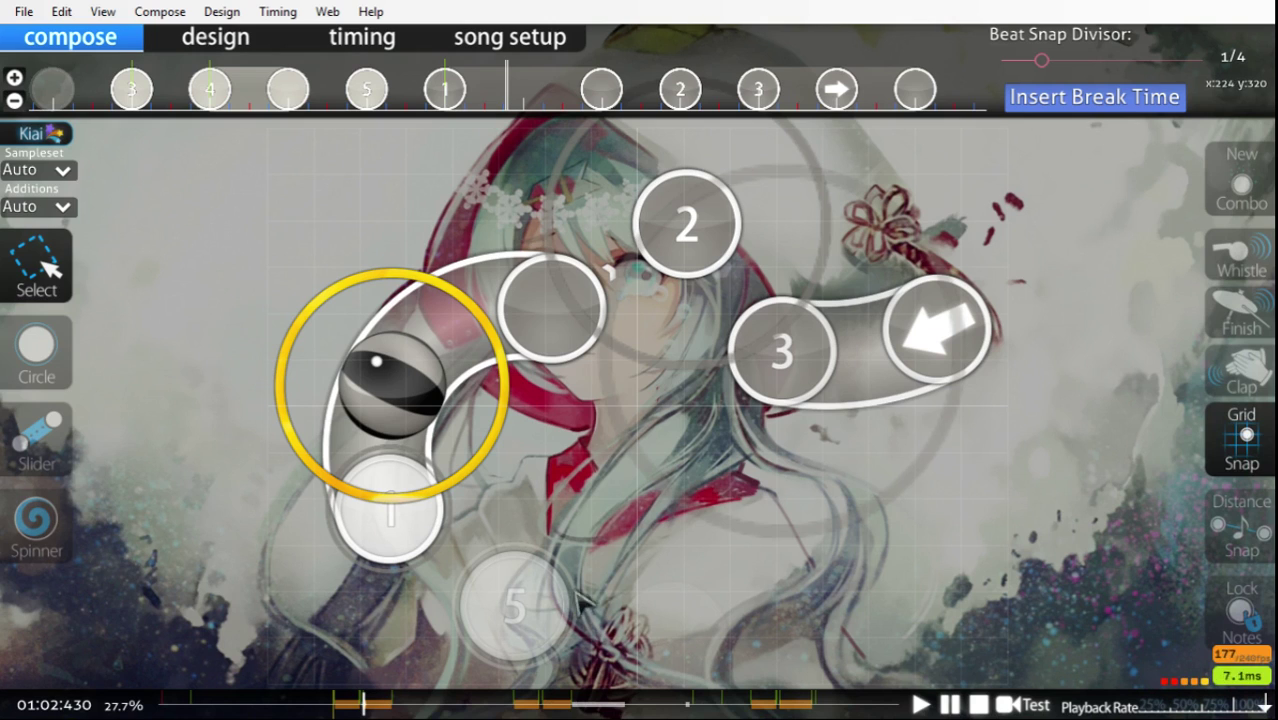